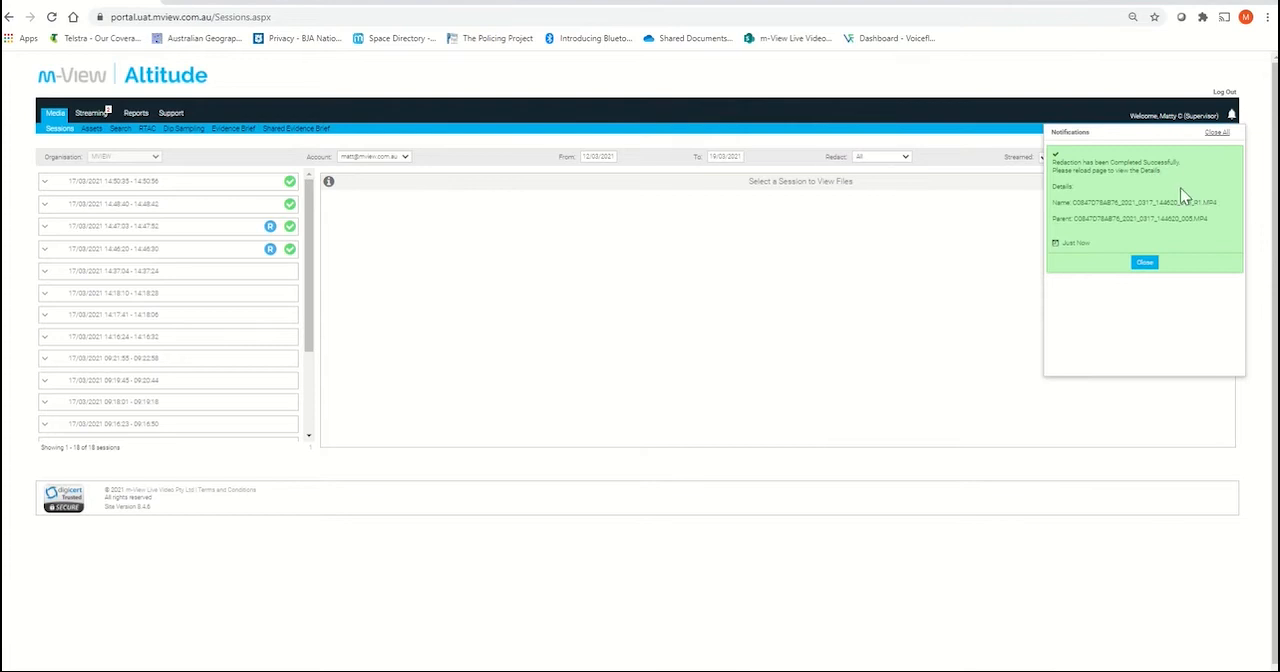
Step: Dismiss the completed-redaction notification, open the redaction review for C0847D78AB76_2021_0317_144620_005.MP4, and clear the local premise notice
{"action": "left_click", "coordinate": [1150, 264]}
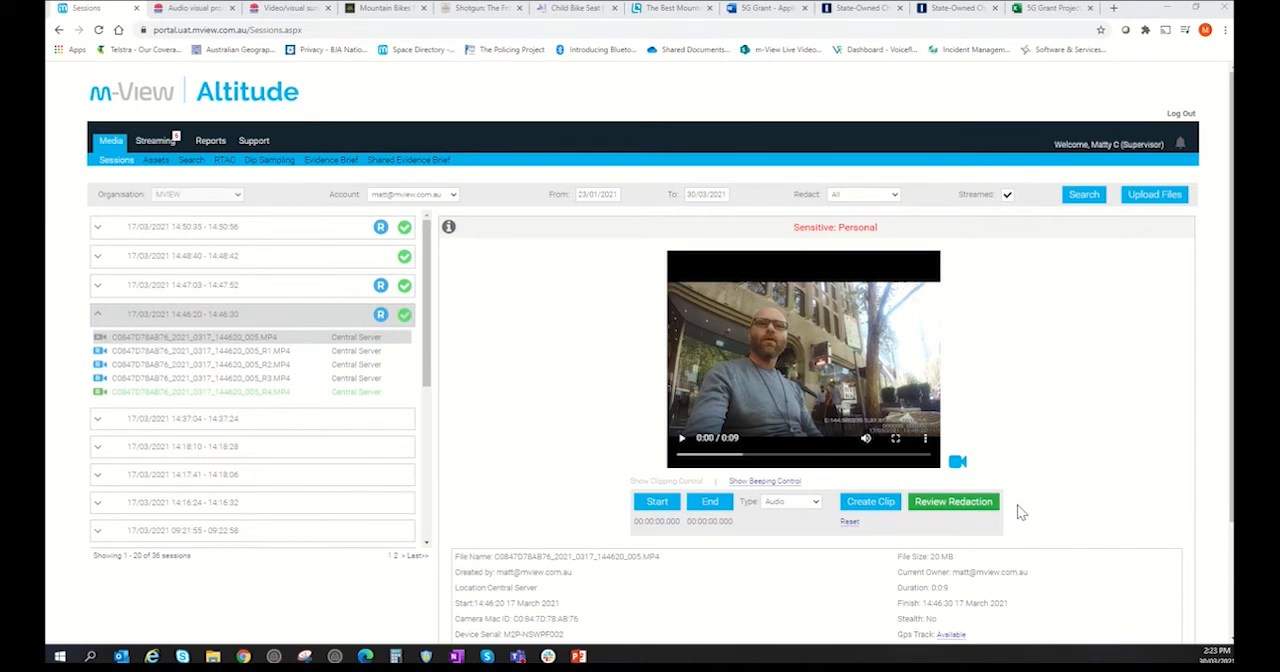
{"action": "left_click", "coordinate": [967, 509]}
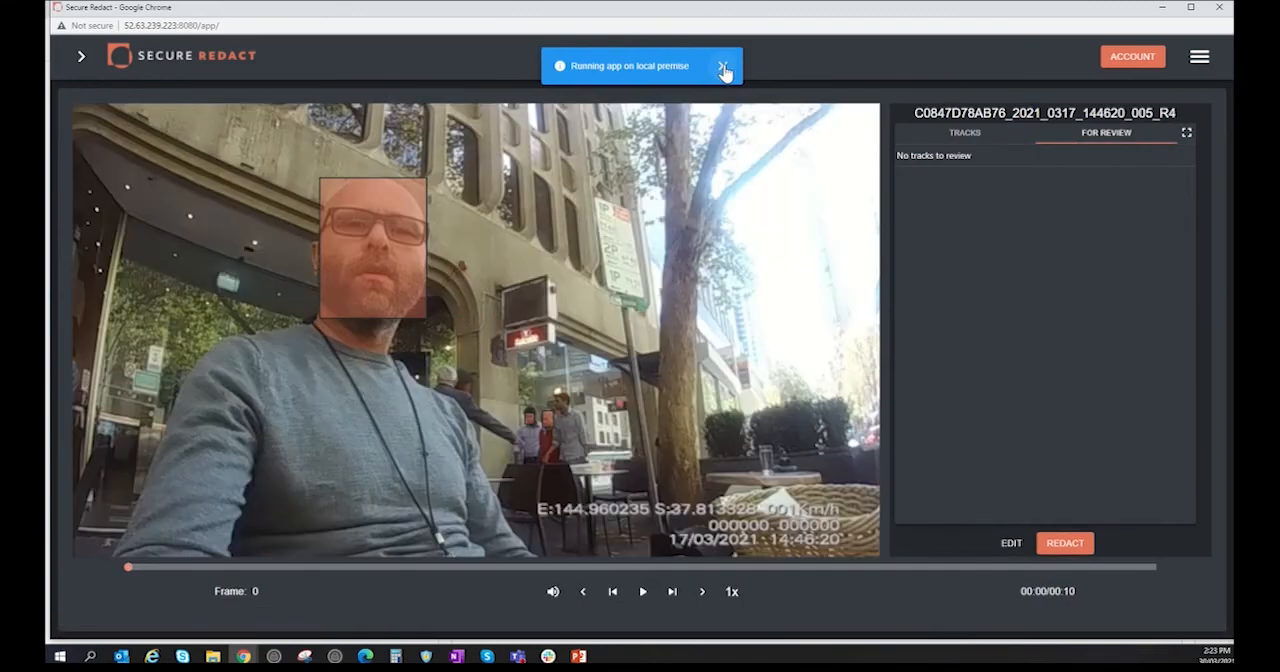
{"action": "left_click", "coordinate": [722, 67]}
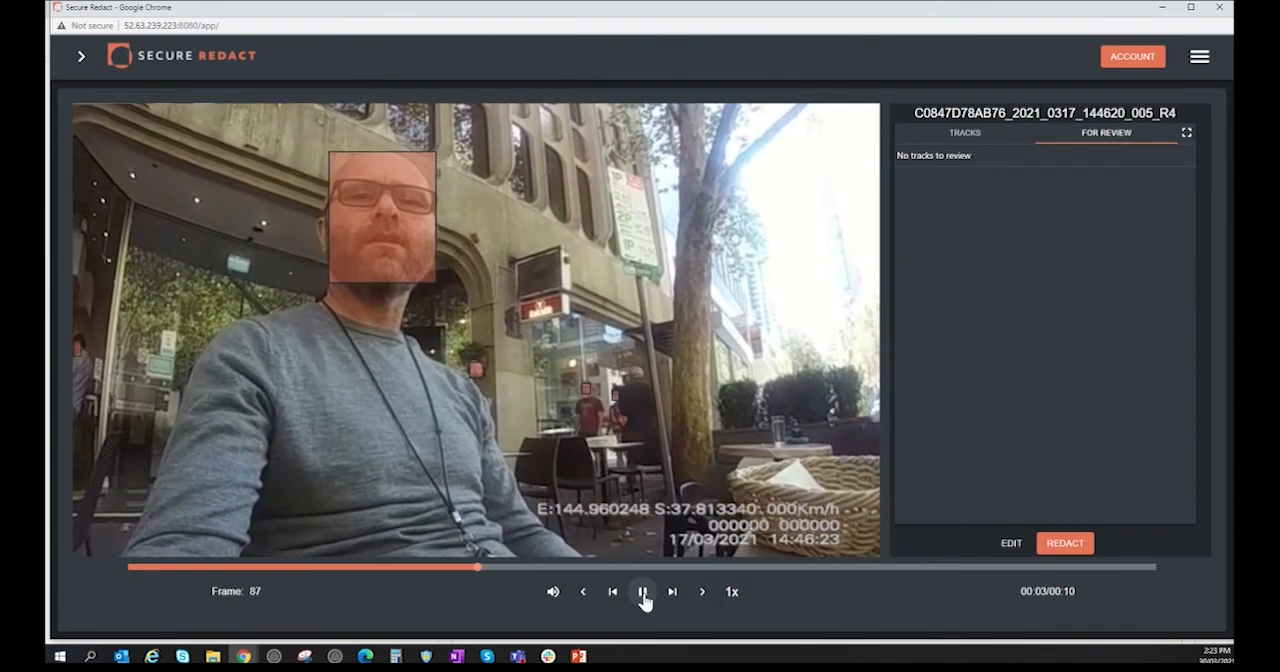
Step: Pause the clip at frame 93 and step back frame by frame to frame 89 to check the face detections
{"action": "left_click", "coordinate": [643, 594]}
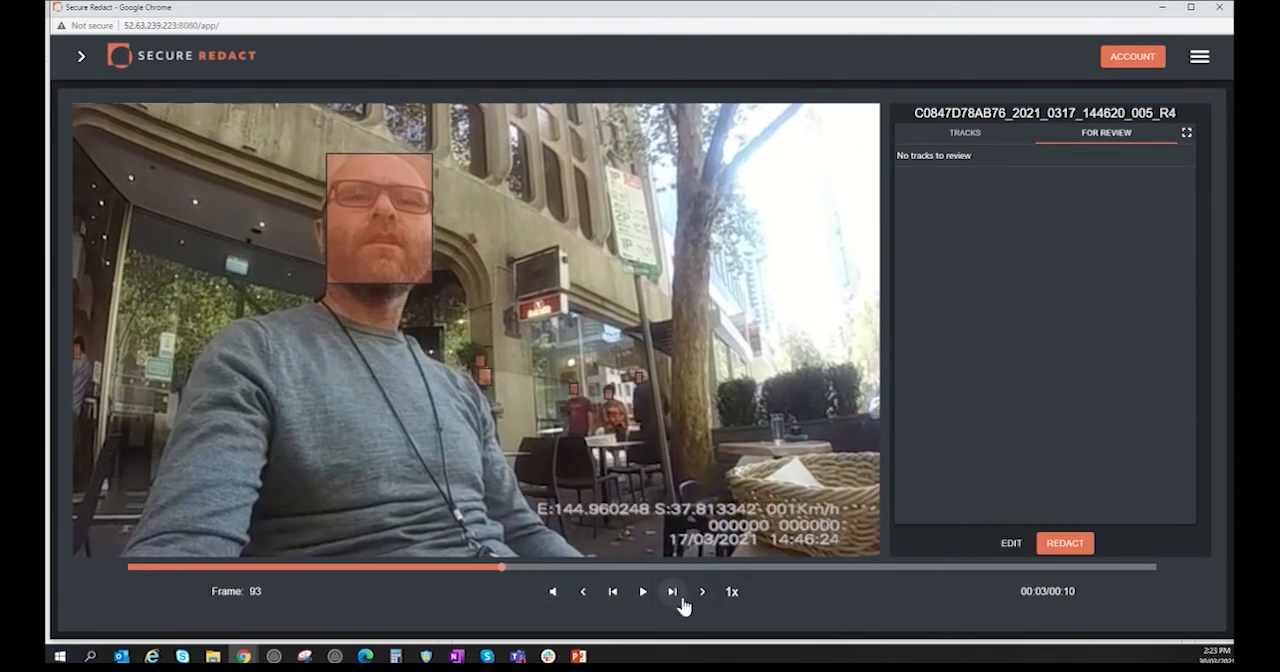
{"action": "left_click", "coordinate": [585, 595]}
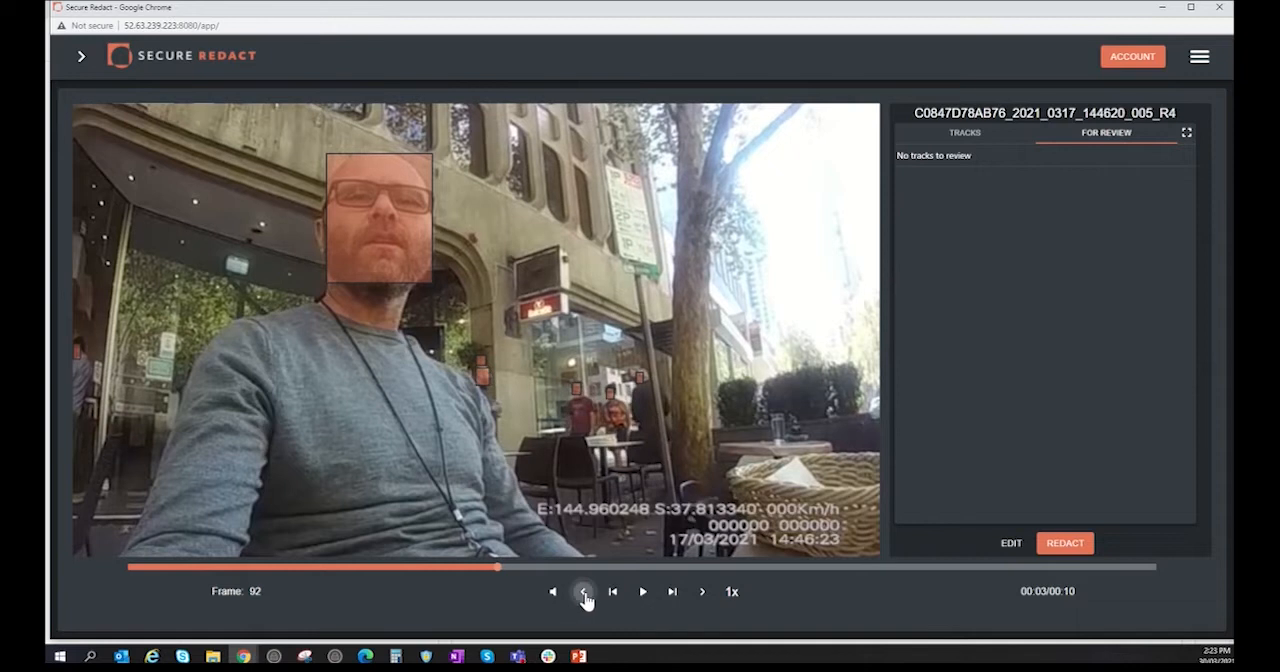
{"action": "left_click", "coordinate": [585, 596]}
{"action": "left_click", "coordinate": [585, 596]}
{"action": "left_click", "coordinate": [585, 596]}
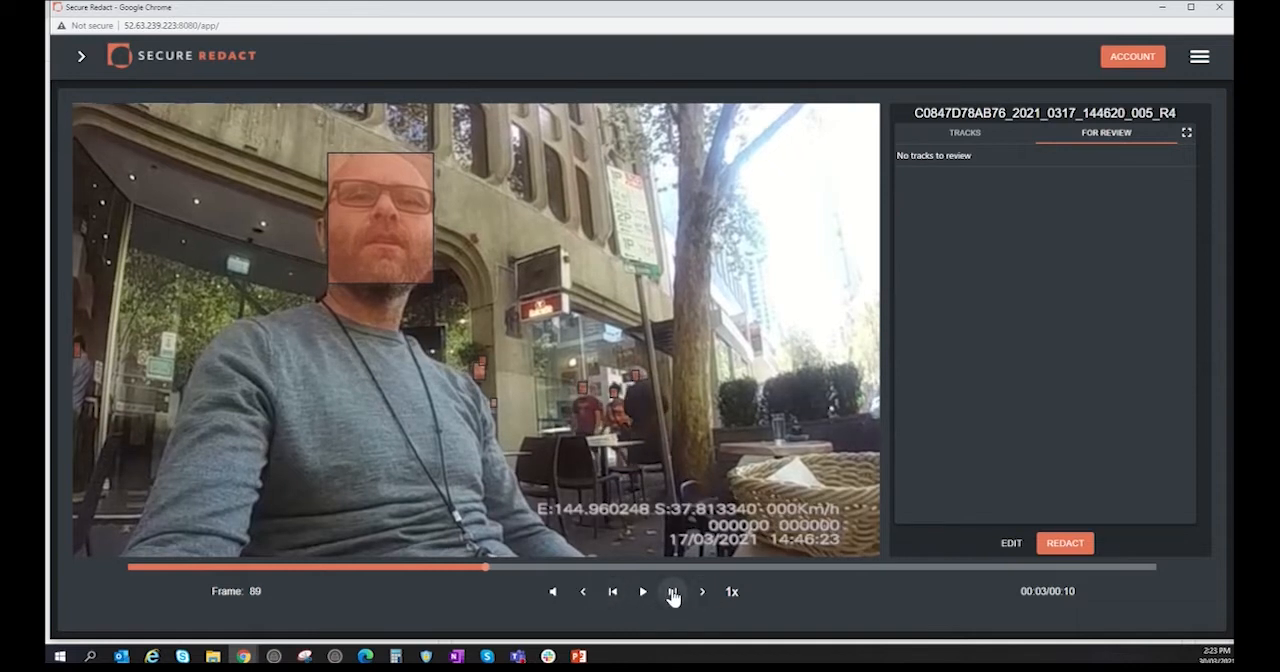
Step: Play the clip at 4x speed to check the face detections, and pause it
{"action": "left_click", "coordinate": [733, 593]}
{"action": "left_click", "coordinate": [643, 592]}
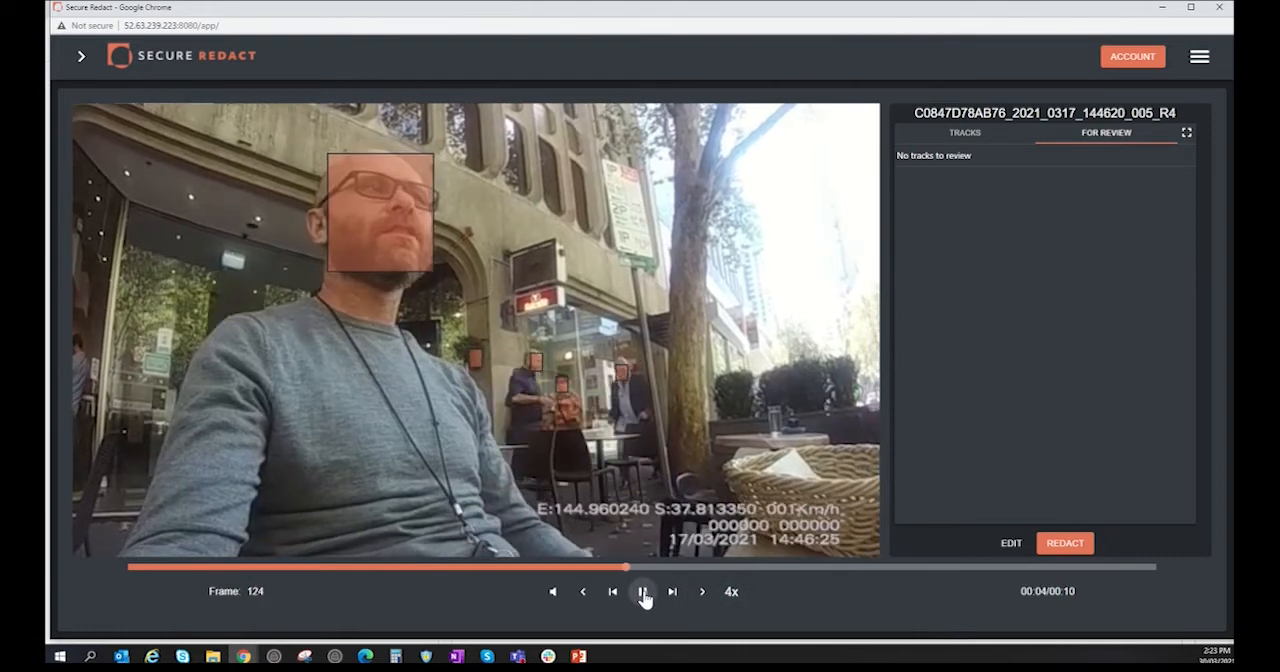
{"action": "left_click", "coordinate": [643, 592]}
Step: Set the playback speed to 0.5x and replay the clip from the beginning to examine the face detections
{"action": "left_click", "coordinate": [733, 592]}
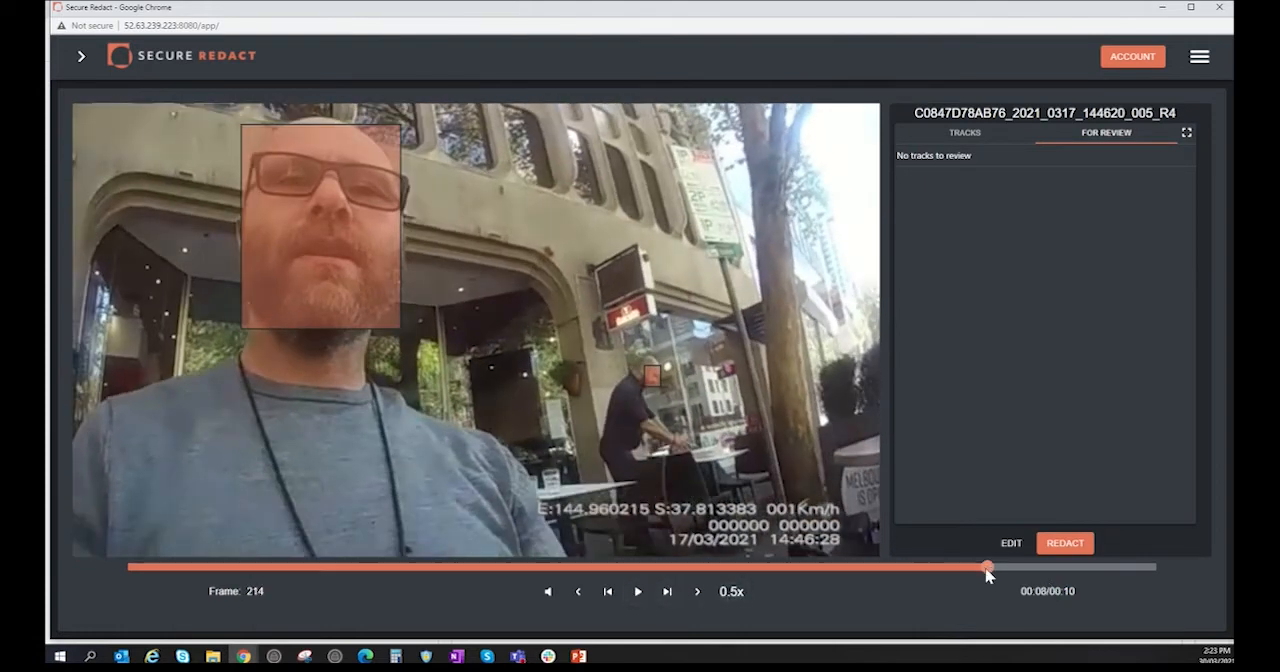
{"action": "left_click_drag", "start_coordinate": [987, 567], "coordinate": [770, 568]}
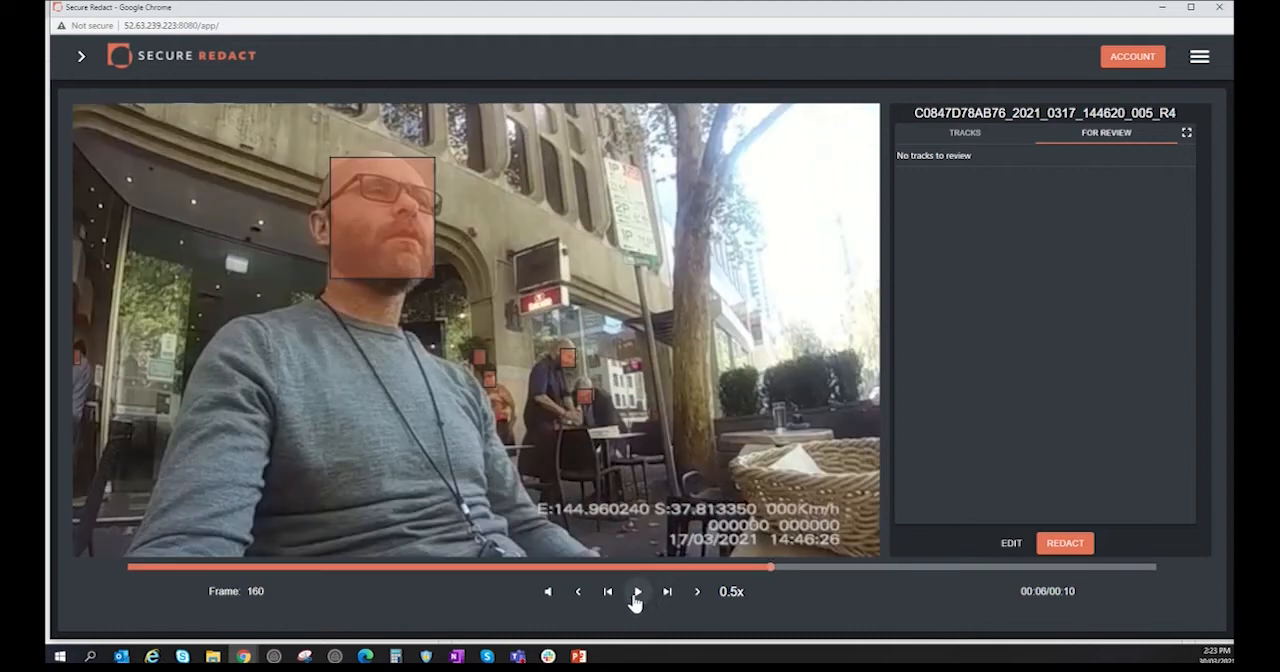
{"action": "left_click", "coordinate": [636, 594]}
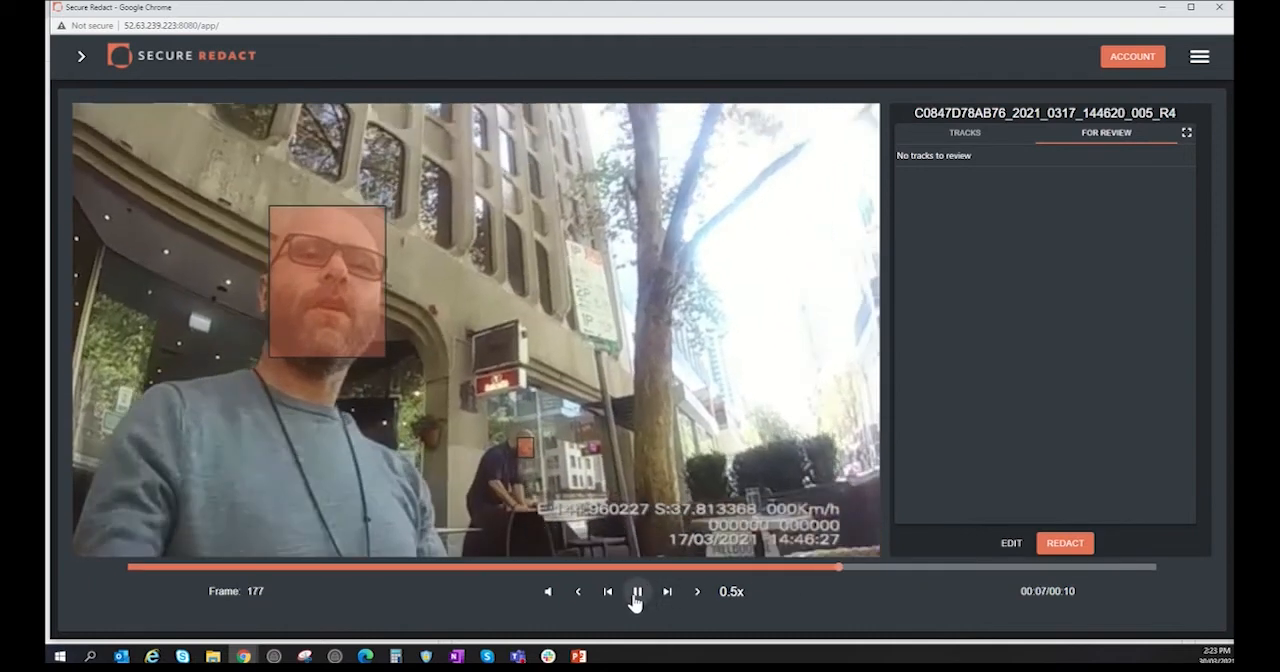
{"action": "left_click", "coordinate": [829, 568]}
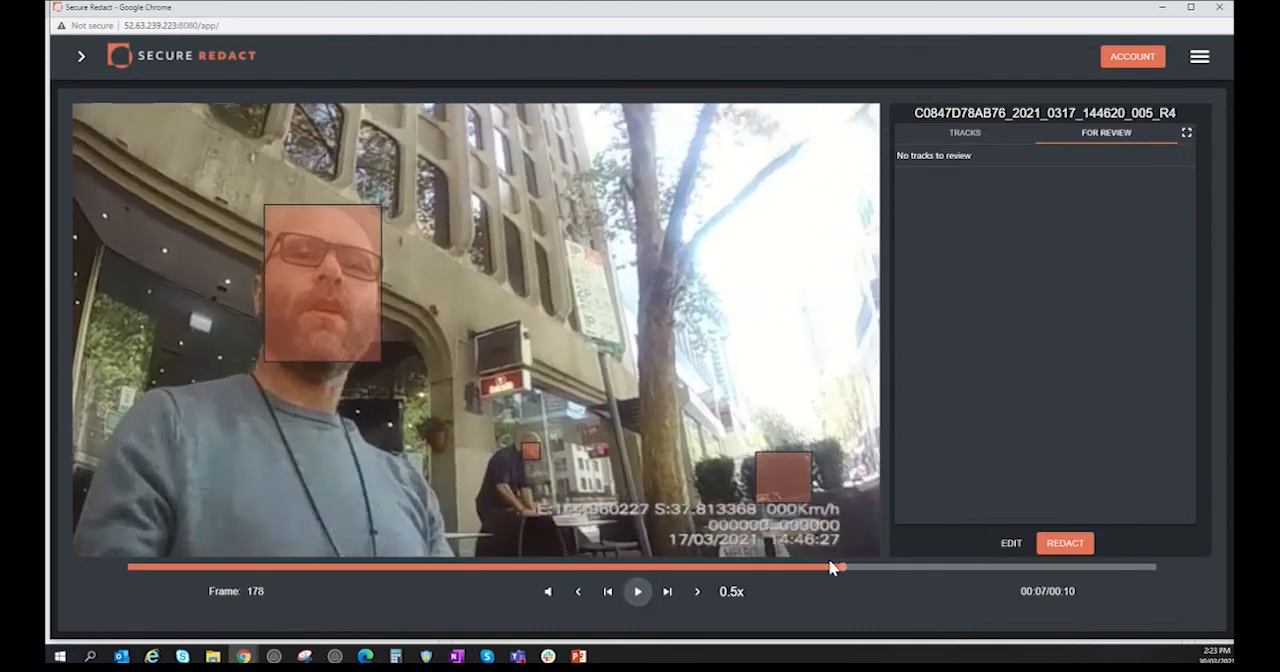
{"action": "left_click_drag", "start_coordinate": [842, 566], "coordinate": [127, 572]}
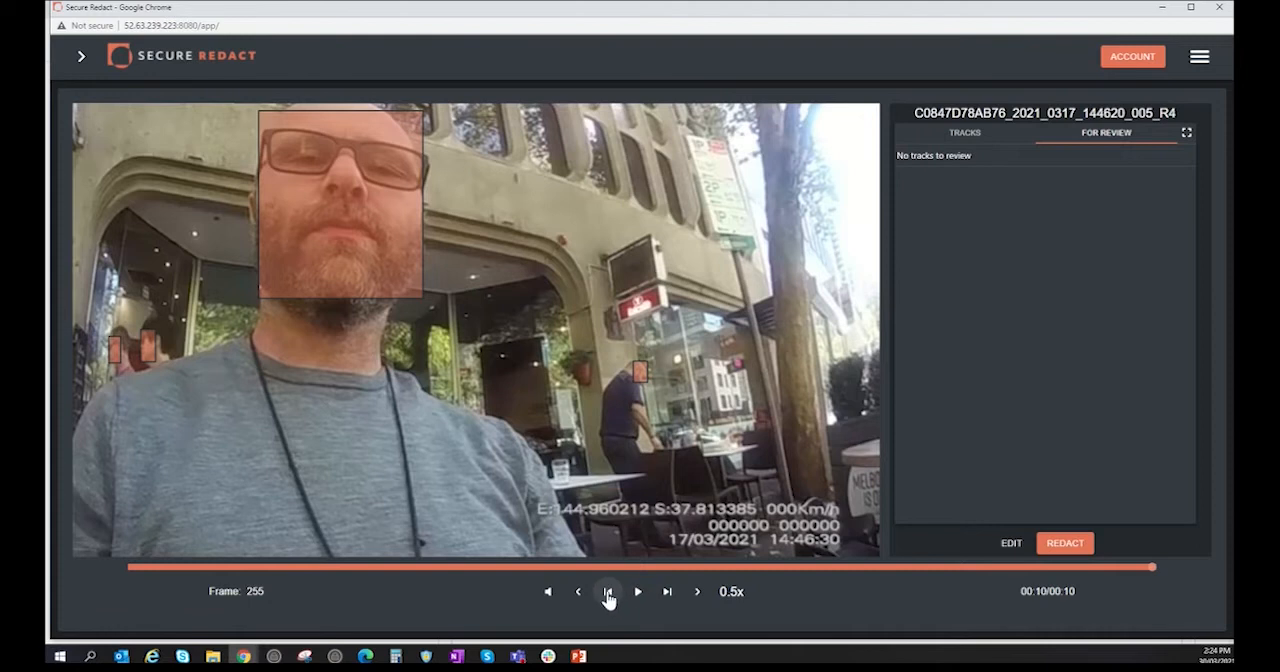
Step: Enter edit mode at frame 0 and add a detection box over the uncovered face of the standing background man
{"action": "left_click", "coordinate": [606, 594]}
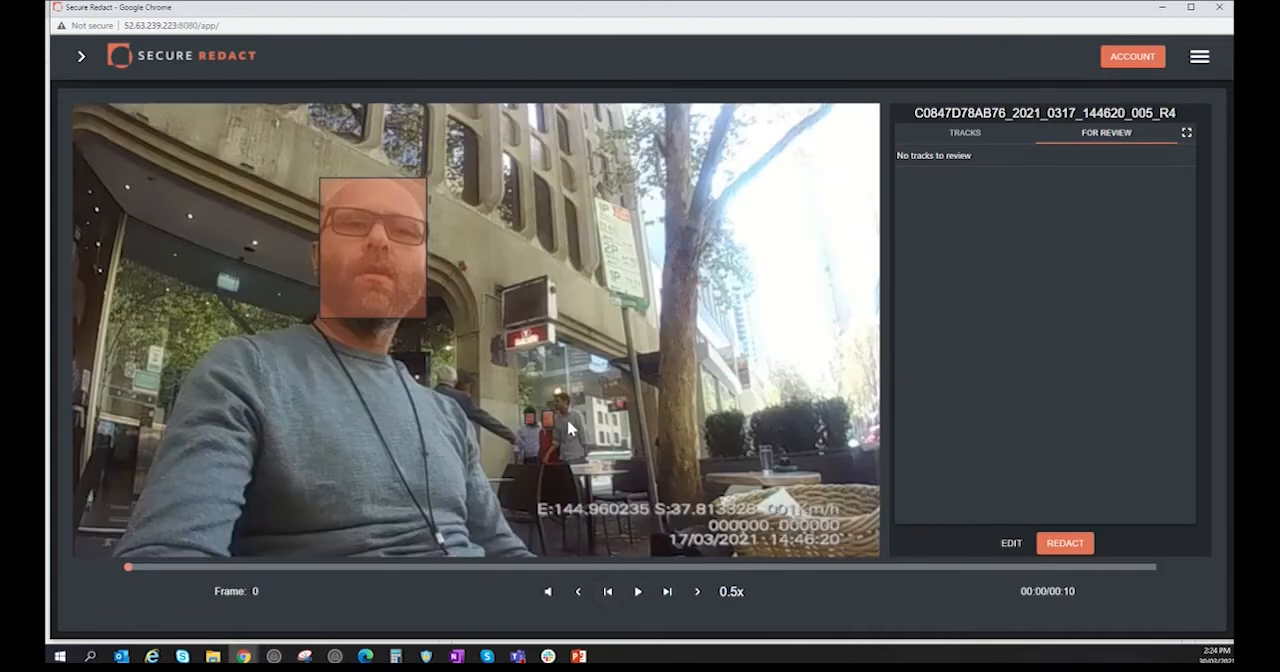
{"action": "left_click", "coordinate": [1012, 543]}
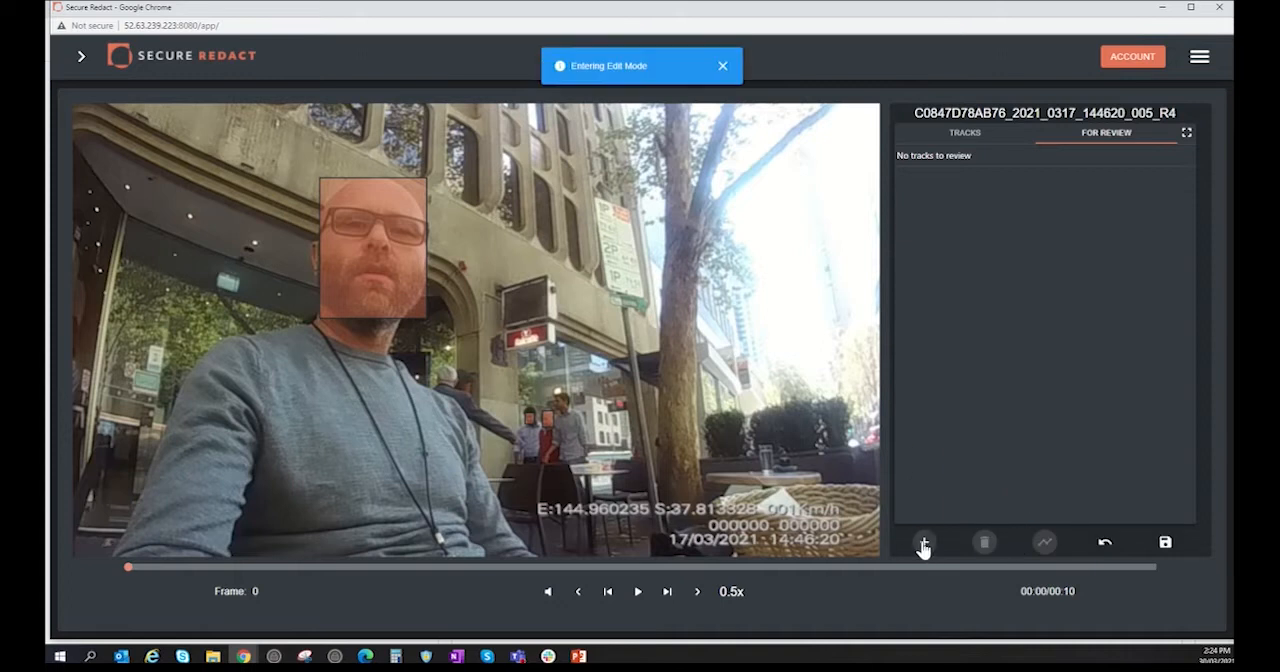
{"action": "left_click", "coordinate": [923, 545]}
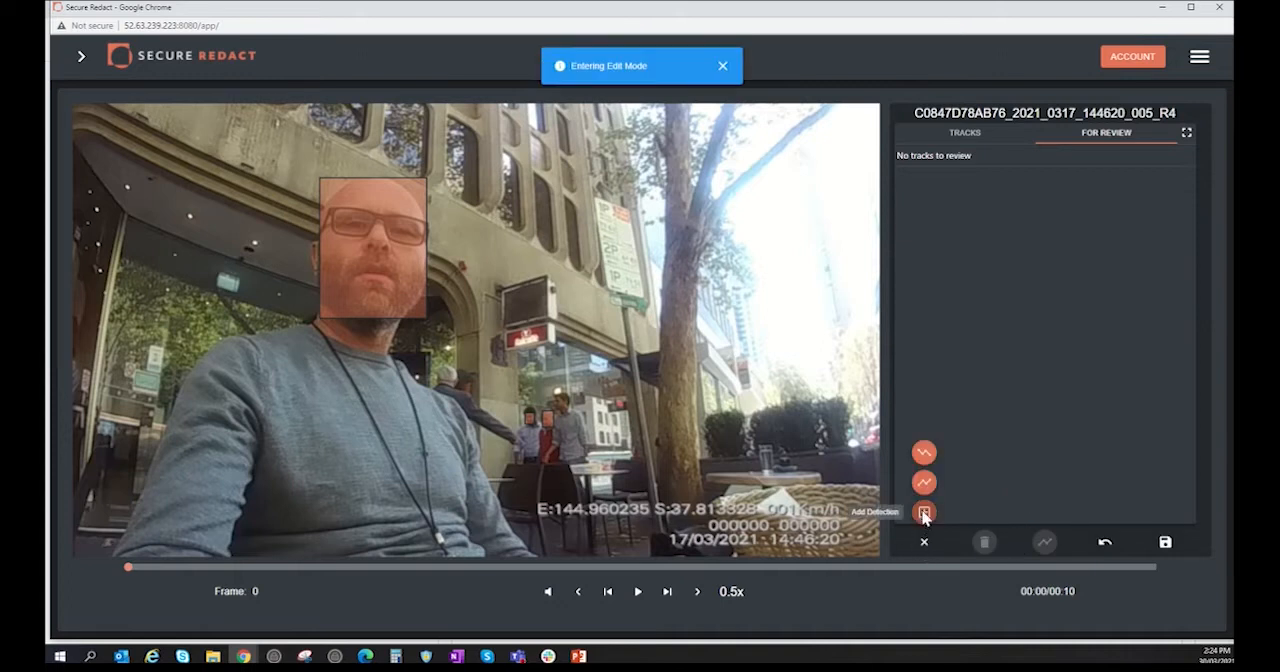
{"action": "left_click", "coordinate": [924, 514]}
{"action": "left_click_drag", "start_coordinate": [521, 385], "coordinate": [570, 411]}
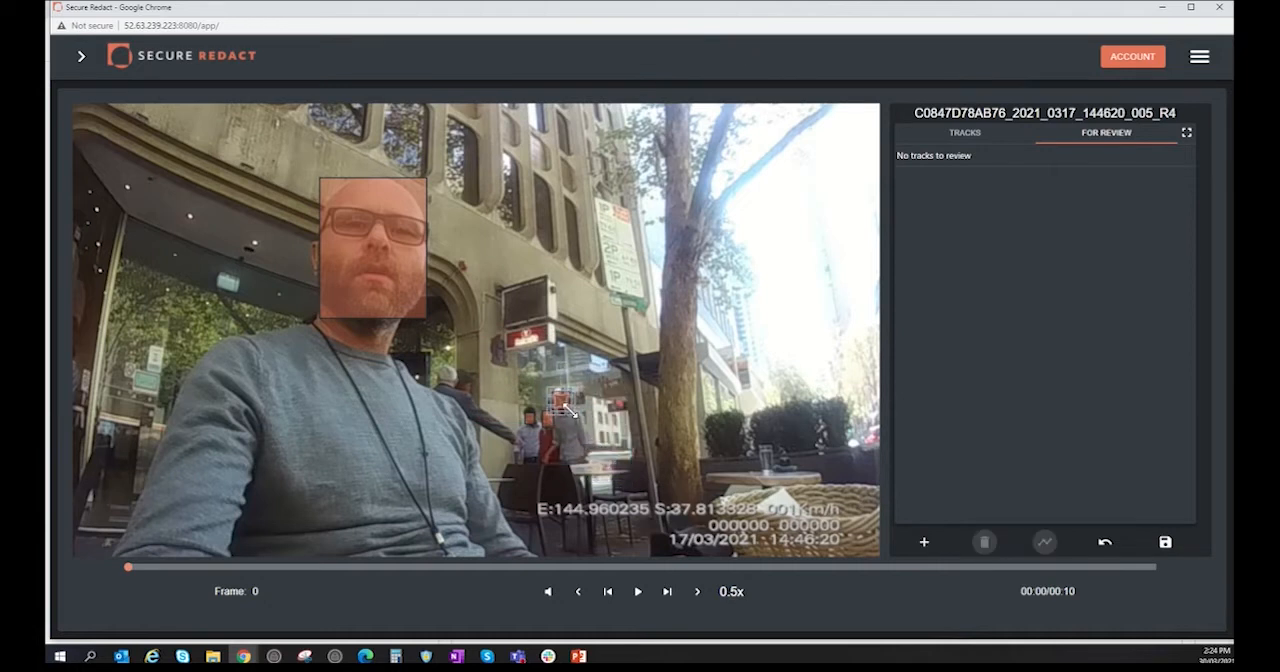
Step: Advance to frame 1 and add another detection for the same background man's uncovered face
{"action": "left_click", "coordinate": [698, 593]}
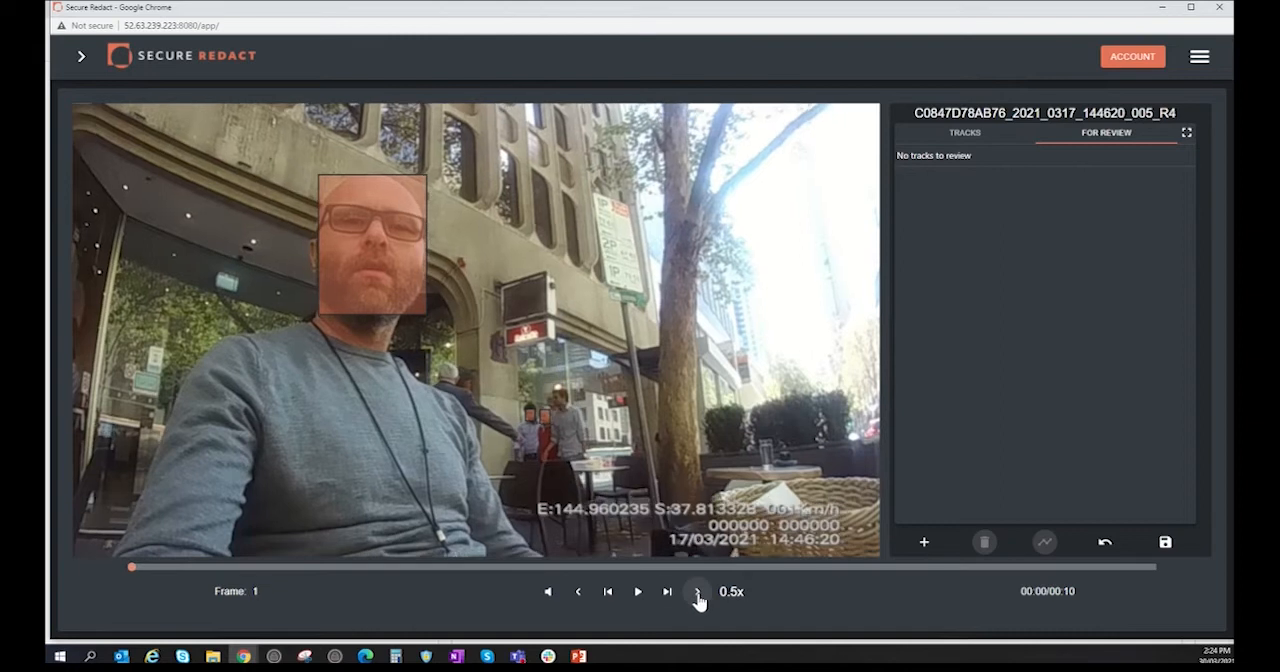
{"action": "mouse_move", "coordinate": [924, 550]}
{"action": "left_click", "coordinate": [924, 523]}
{"action": "mouse_move", "coordinate": [927, 550]}
{"action": "left_click", "coordinate": [924, 514]}
Step: Replay the edited clip from frame 0 and pause at frame 77 to check the added detections
{"action": "left_click", "coordinate": [638, 594]}
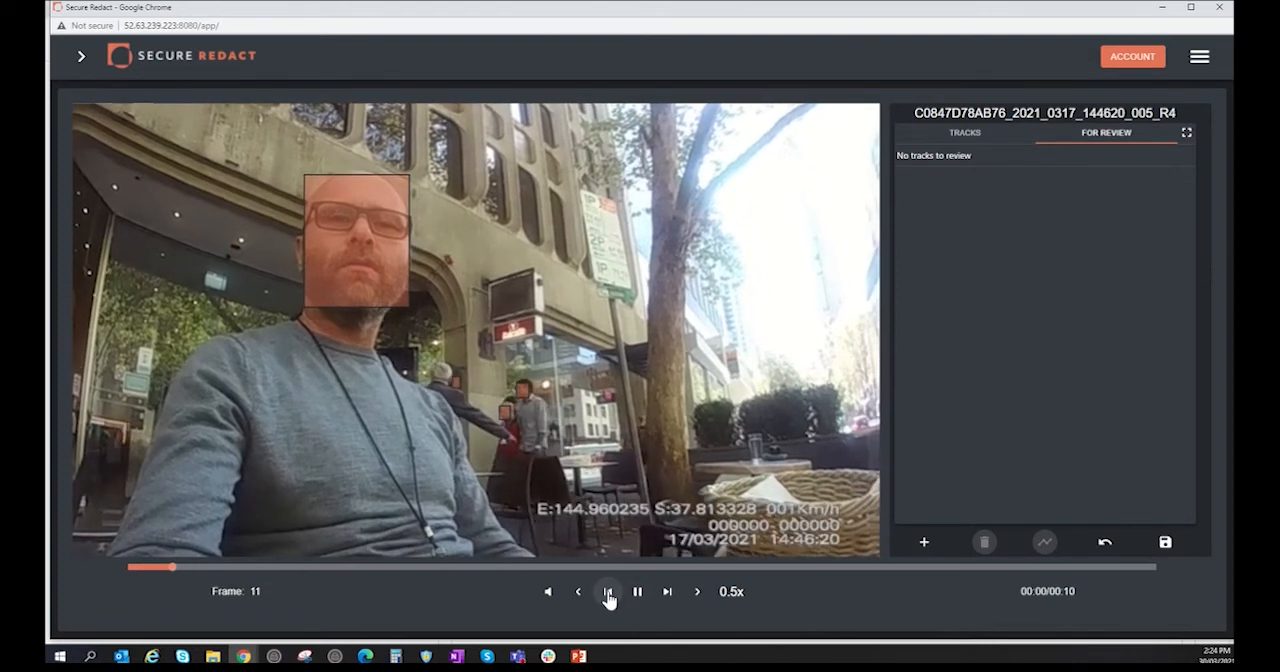
{"action": "left_click", "coordinate": [636, 592]}
{"action": "left_click", "coordinate": [609, 593]}
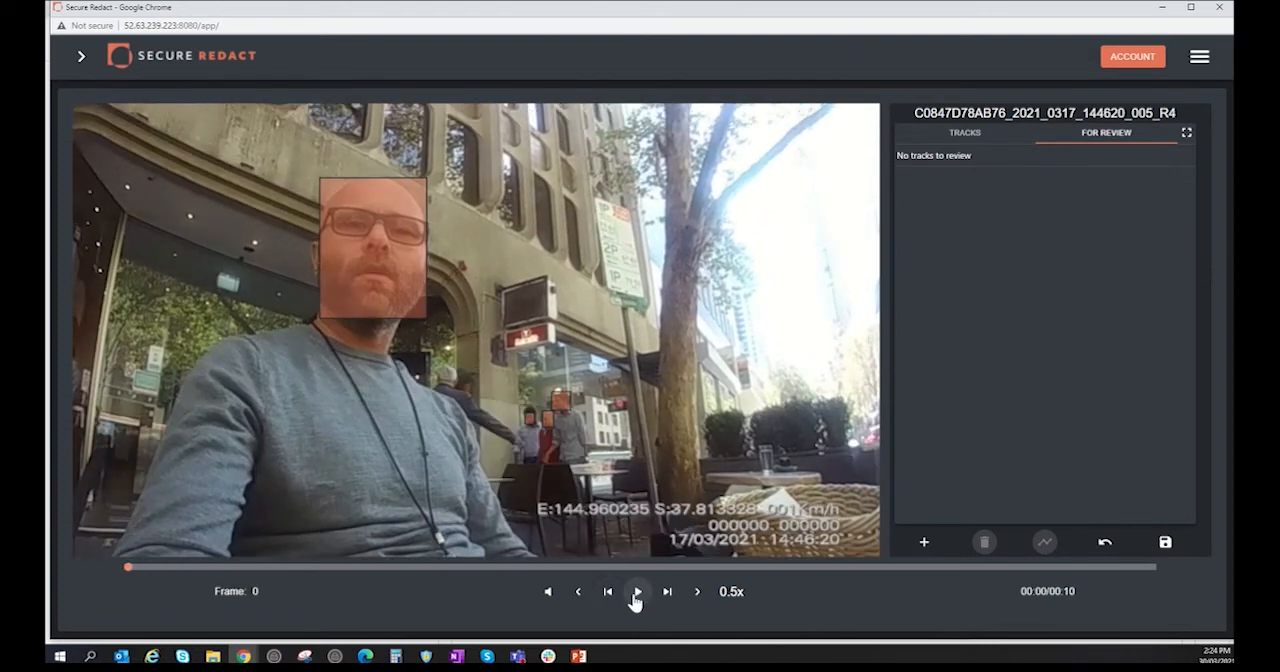
{"action": "left_click", "coordinate": [634, 596]}
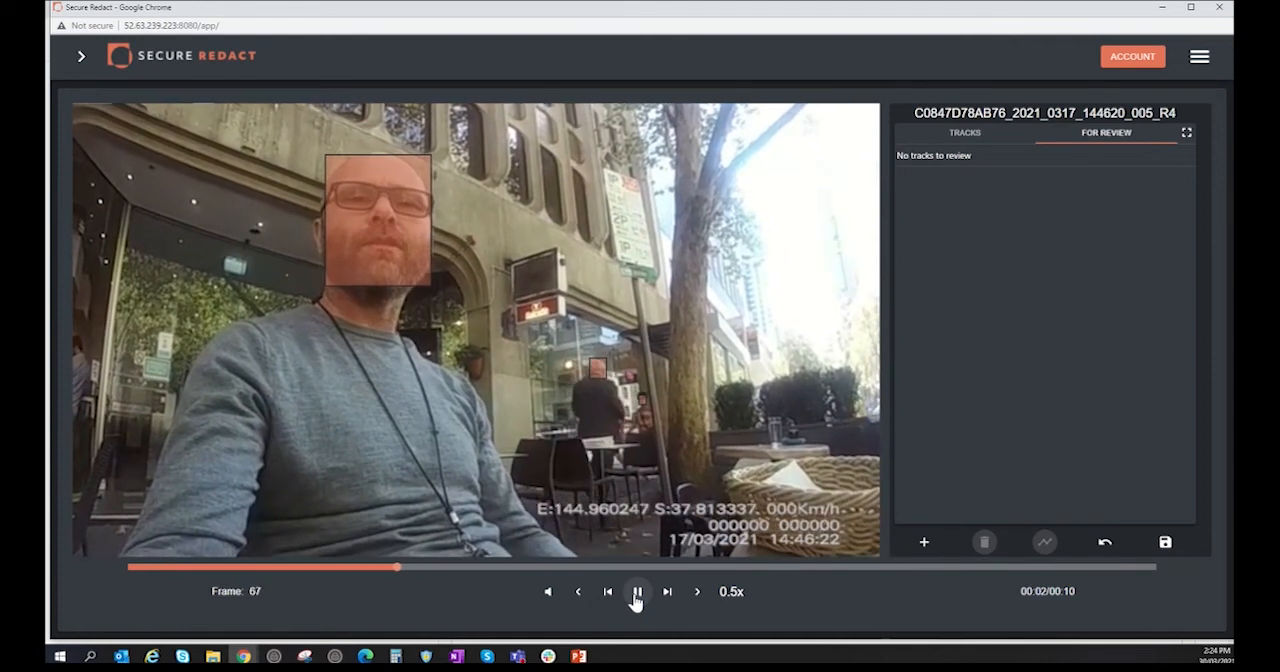
{"action": "left_click", "coordinate": [634, 594]}
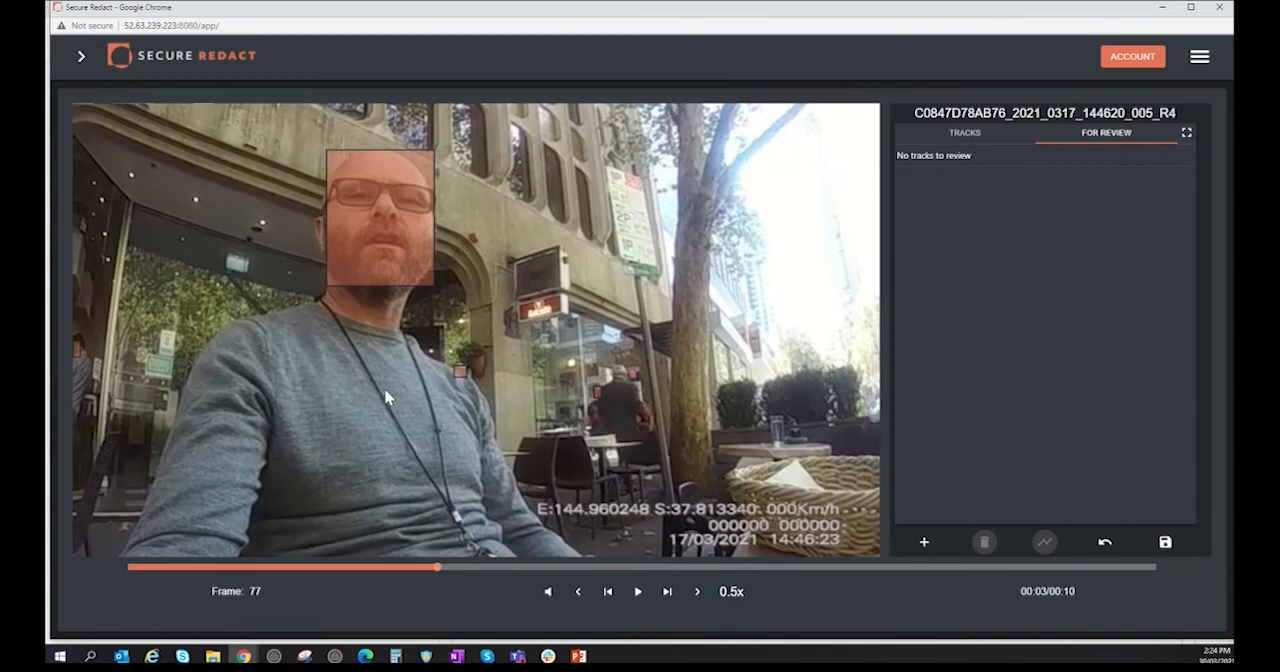
Step: Delete the face track of the man in the foreground and save the edit
{"action": "left_click", "coordinate": [400, 241]}
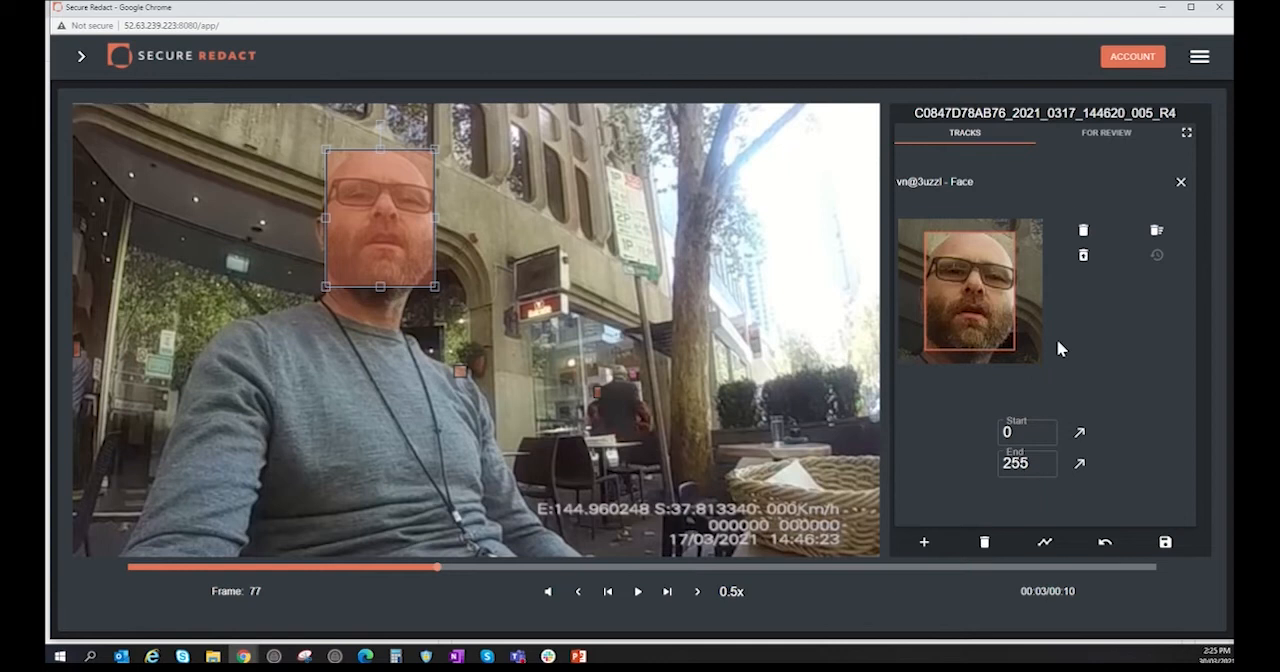
{"action": "left_click", "coordinate": [1082, 233]}
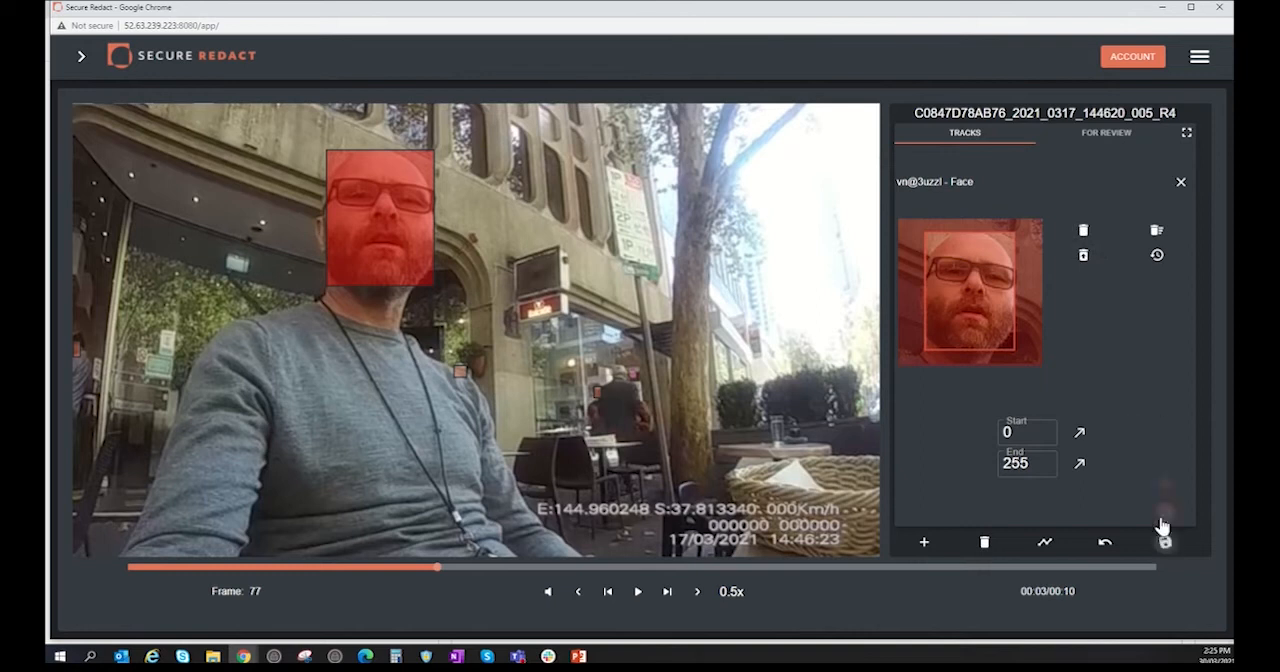
{"action": "mouse_move", "coordinate": [1165, 538]}
{"action": "left_click", "coordinate": [1166, 512]}
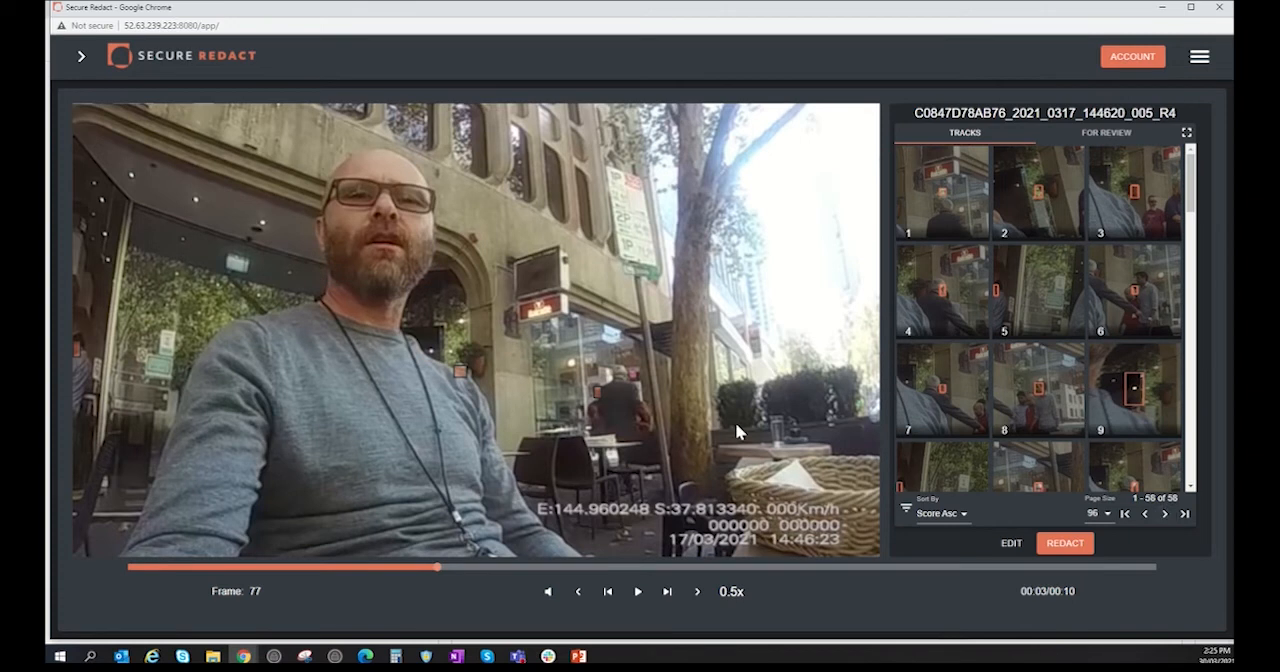
Step: Re-enter edit mode at frame 0 and add a track start box covering the red shop sign
{"action": "left_click", "coordinate": [1013, 543]}
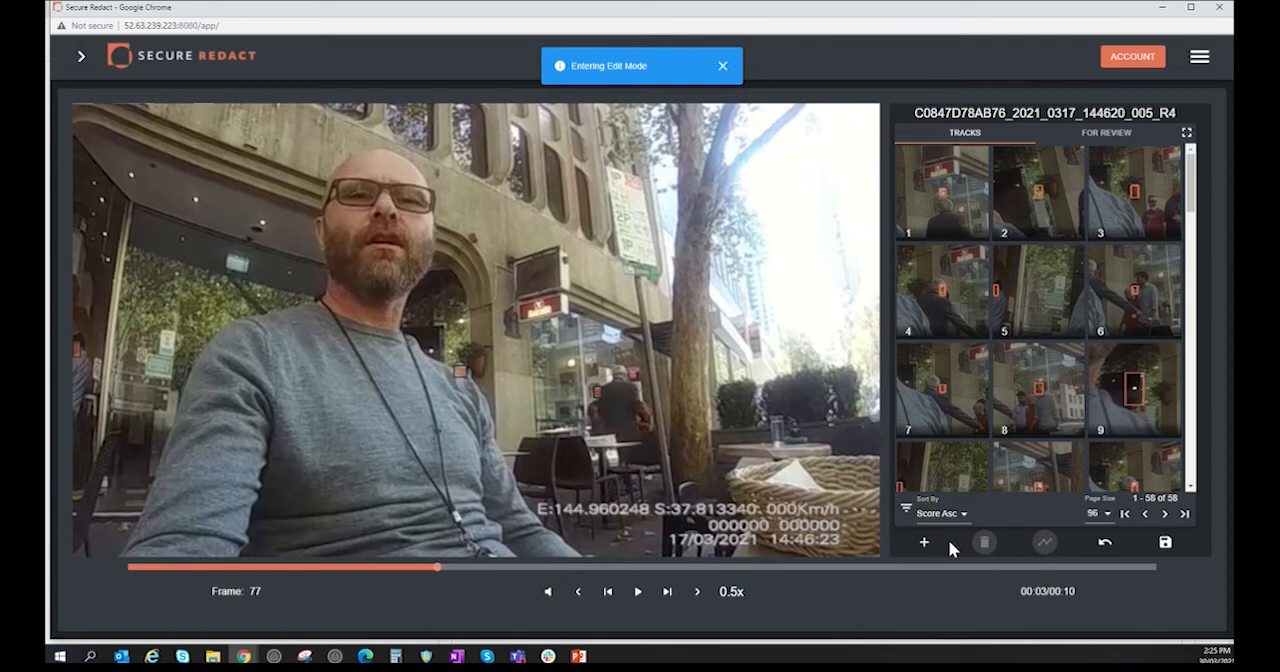
{"action": "left_click_drag", "start_coordinate": [437, 566], "coordinate": [128, 562]}
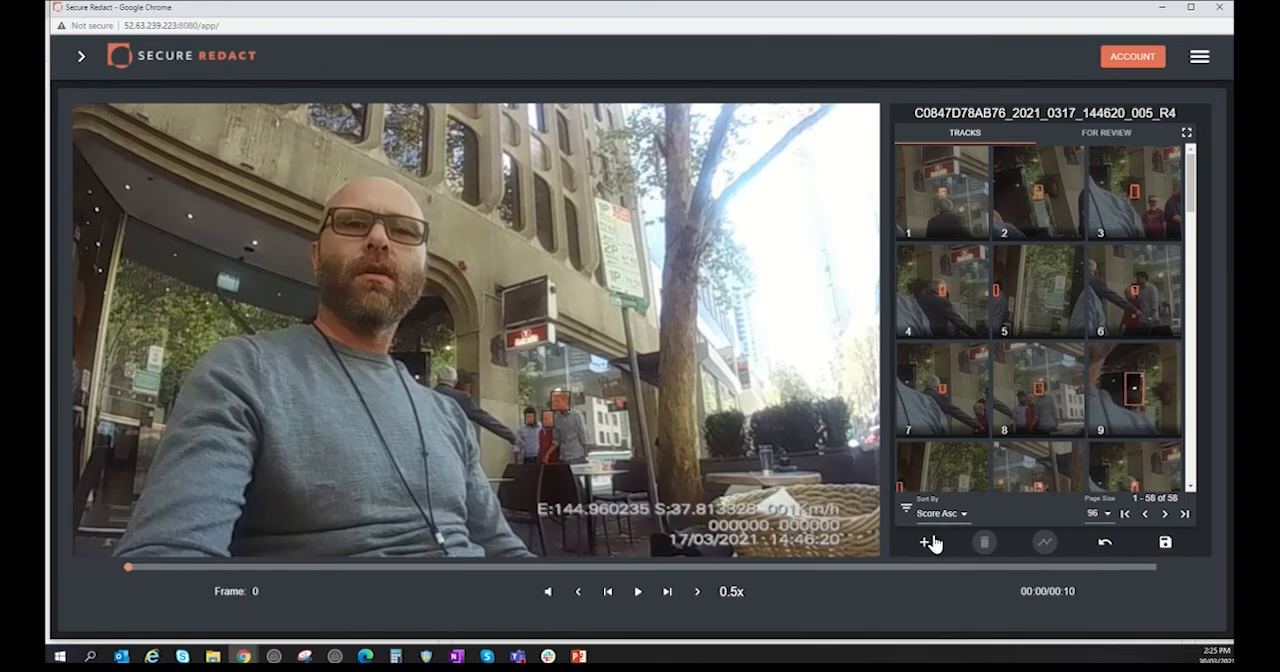
{"action": "mouse_move", "coordinate": [922, 541]}
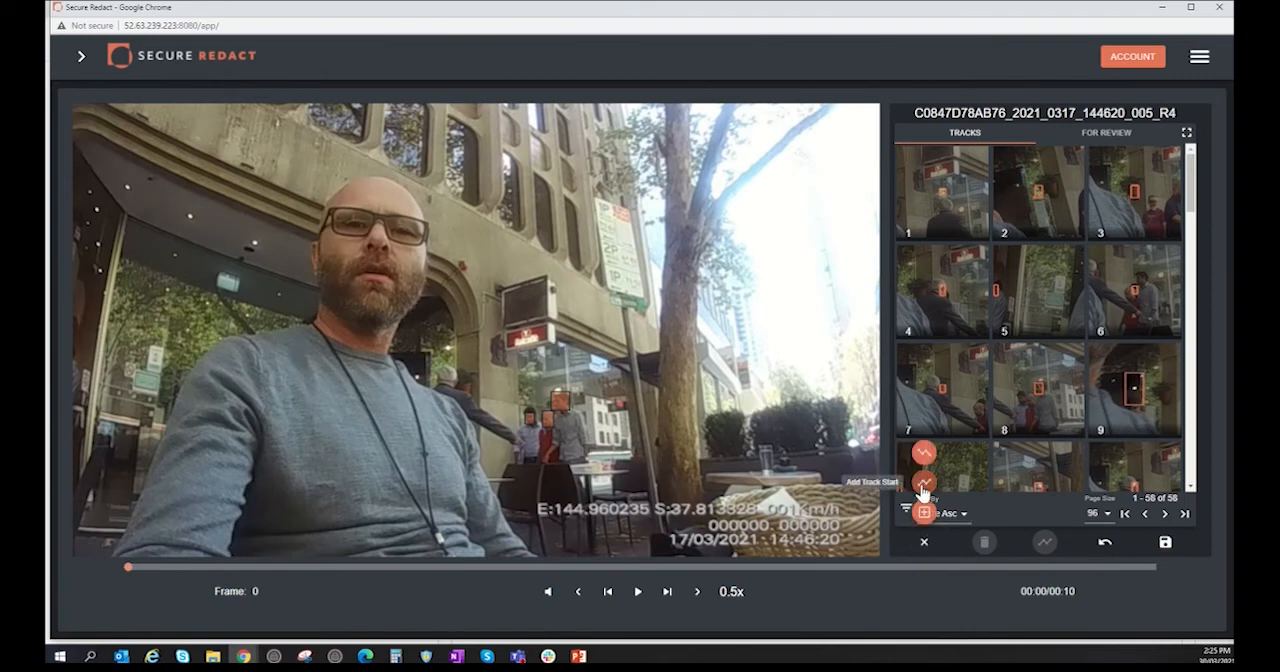
{"action": "left_click", "coordinate": [922, 486]}
{"action": "left_click_drag", "start_coordinate": [531, 391], "coordinate": [556, 349]}
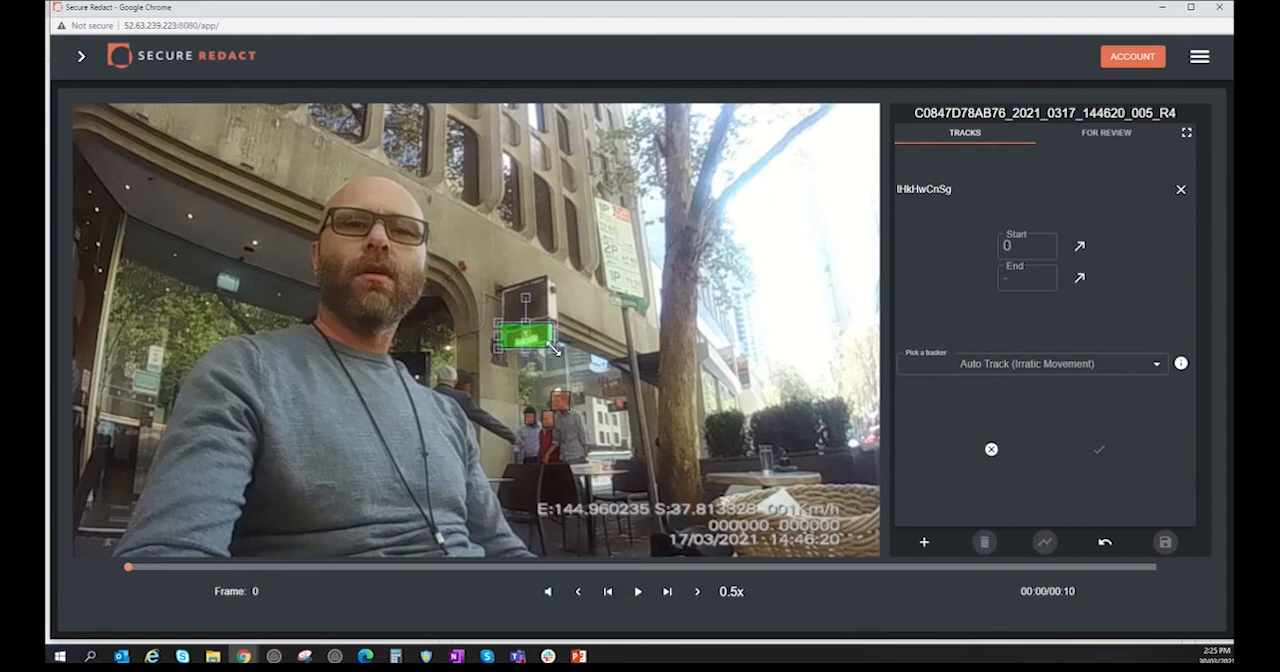
Step: Add the track end at frame 255, fit its box over the red shop sign, and choose the Auto Track (Irratic Movement) tracker
{"action": "left_click", "coordinate": [638, 593]}
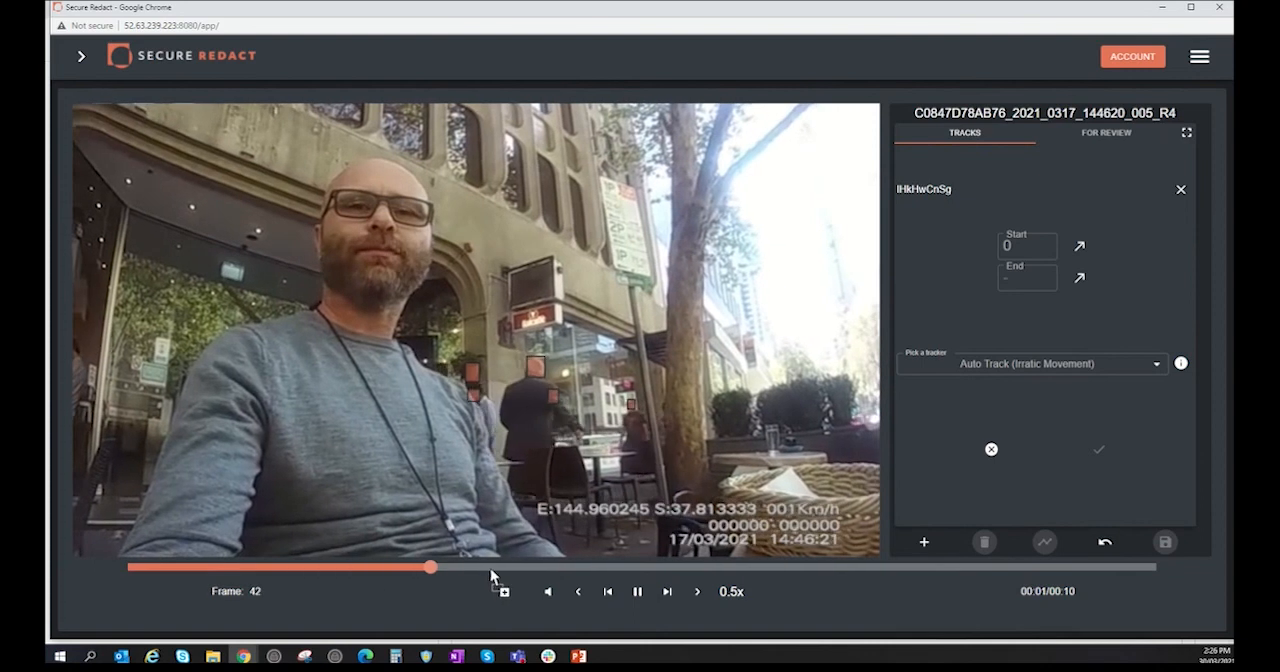
{"action": "left_click", "coordinate": [600, 568]}
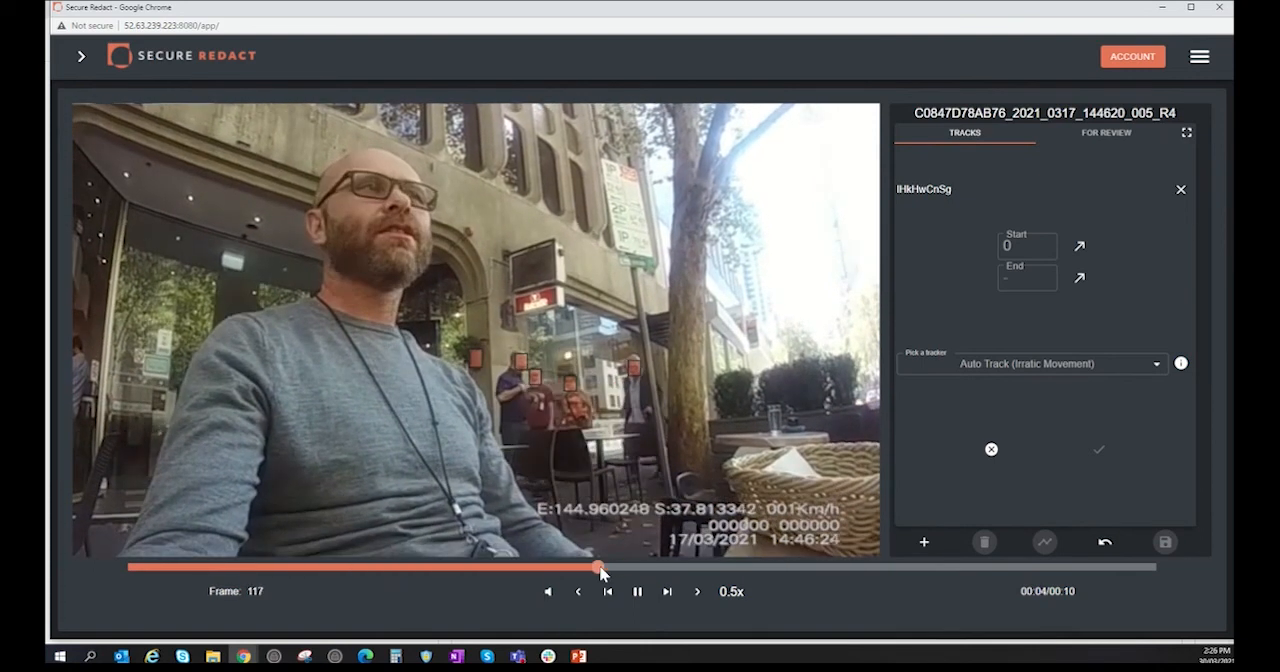
{"action": "left_click_drag", "start_coordinate": [601, 570], "coordinate": [660, 572]}
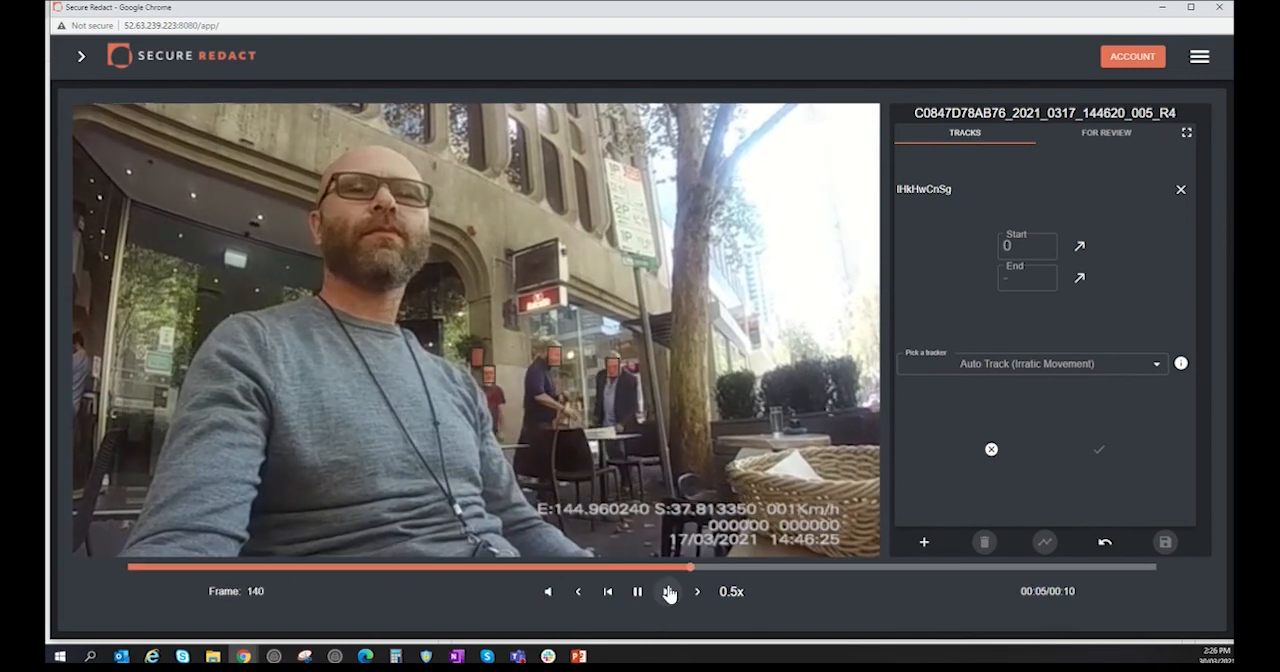
{"action": "left_click", "coordinate": [667, 591]}
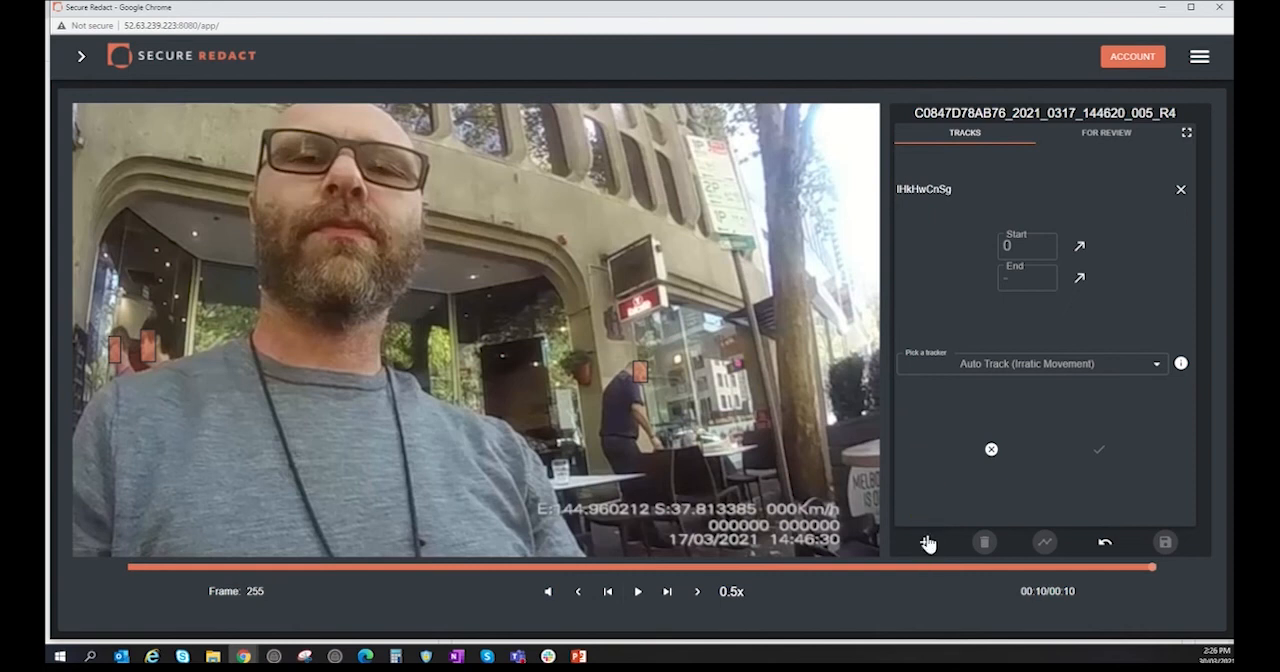
{"action": "mouse_move", "coordinate": [924, 541]}
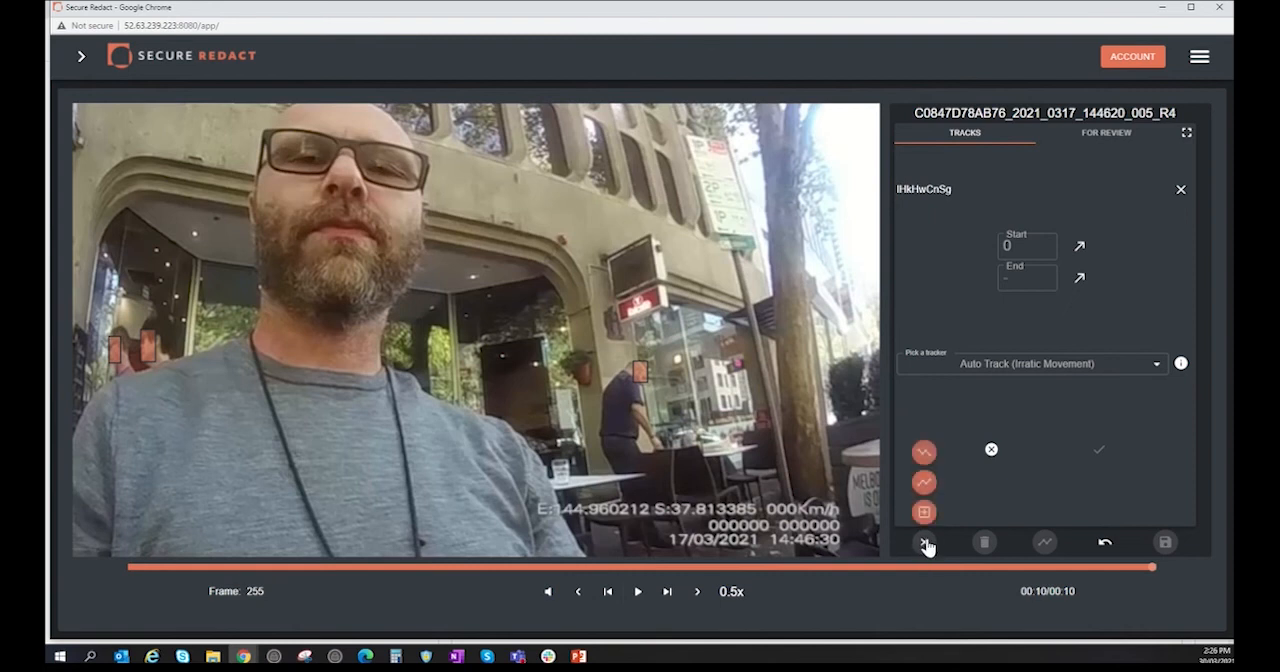
{"action": "left_click", "coordinate": [927, 456]}
{"action": "left_click_drag", "start_coordinate": [508, 397], "coordinate": [641, 355]}
{"action": "left_click_drag", "start_coordinate": [645, 355], "coordinate": [646, 353]}
{"action": "left_click_drag", "start_coordinate": [697, 390], "coordinate": [670, 320]}
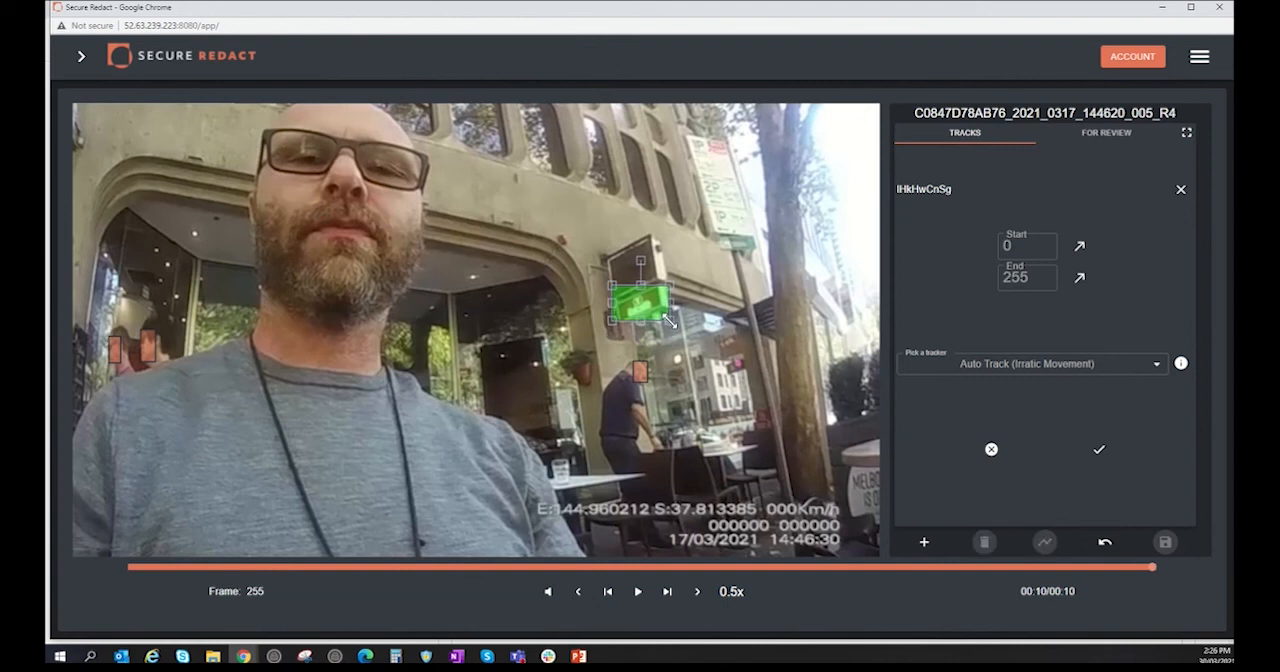
{"action": "left_click", "coordinate": [1099, 372]}
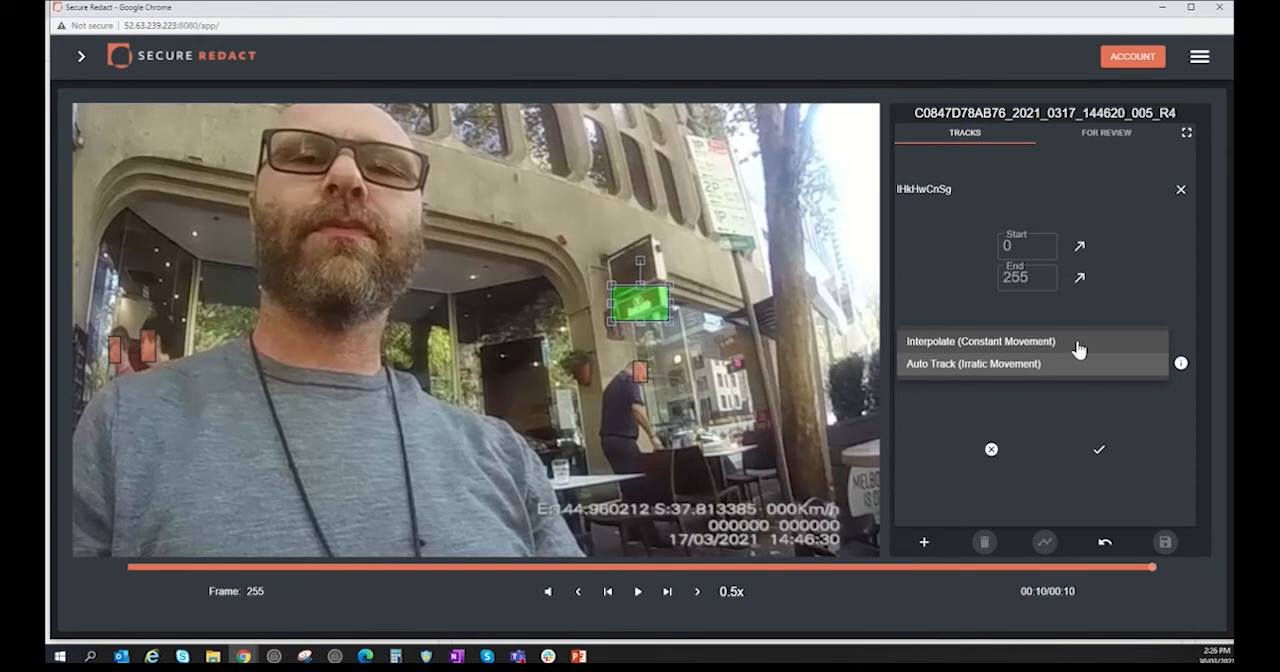
{"action": "left_click", "coordinate": [1074, 366]}
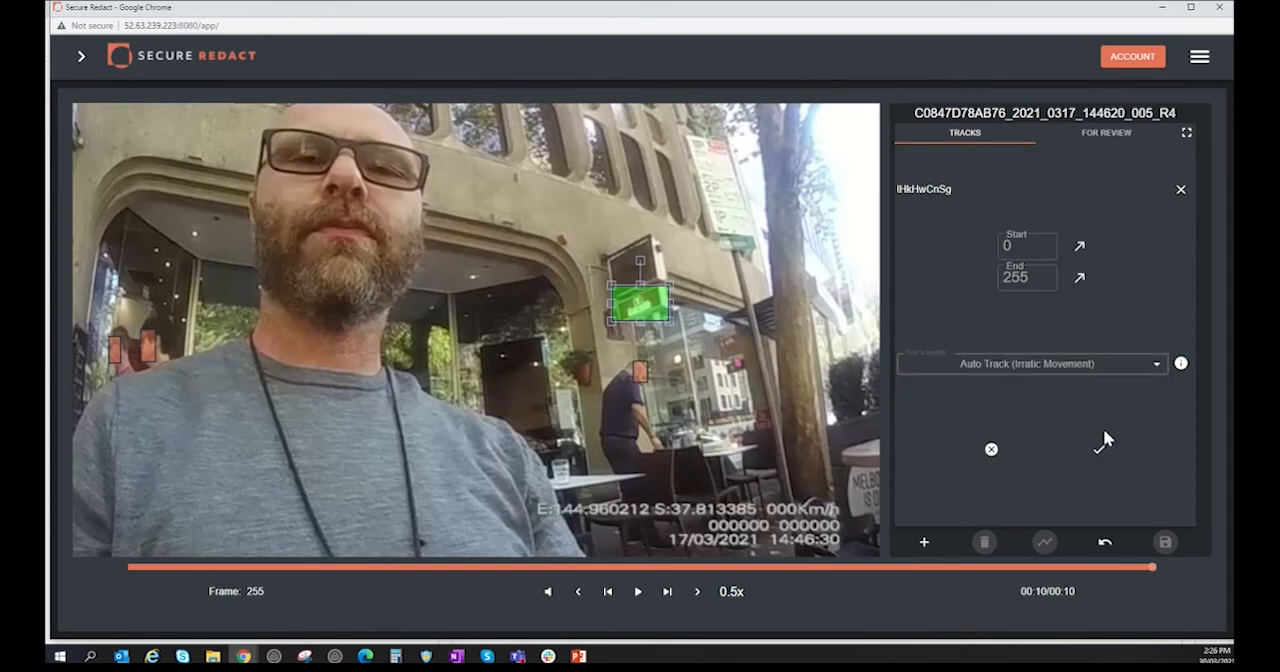
Step: Submit the shop sign's auto track, replay it from waypoint frame 0, set playback speed to 1x, and return to the clip's start
{"action": "left_click", "coordinate": [1099, 449]}
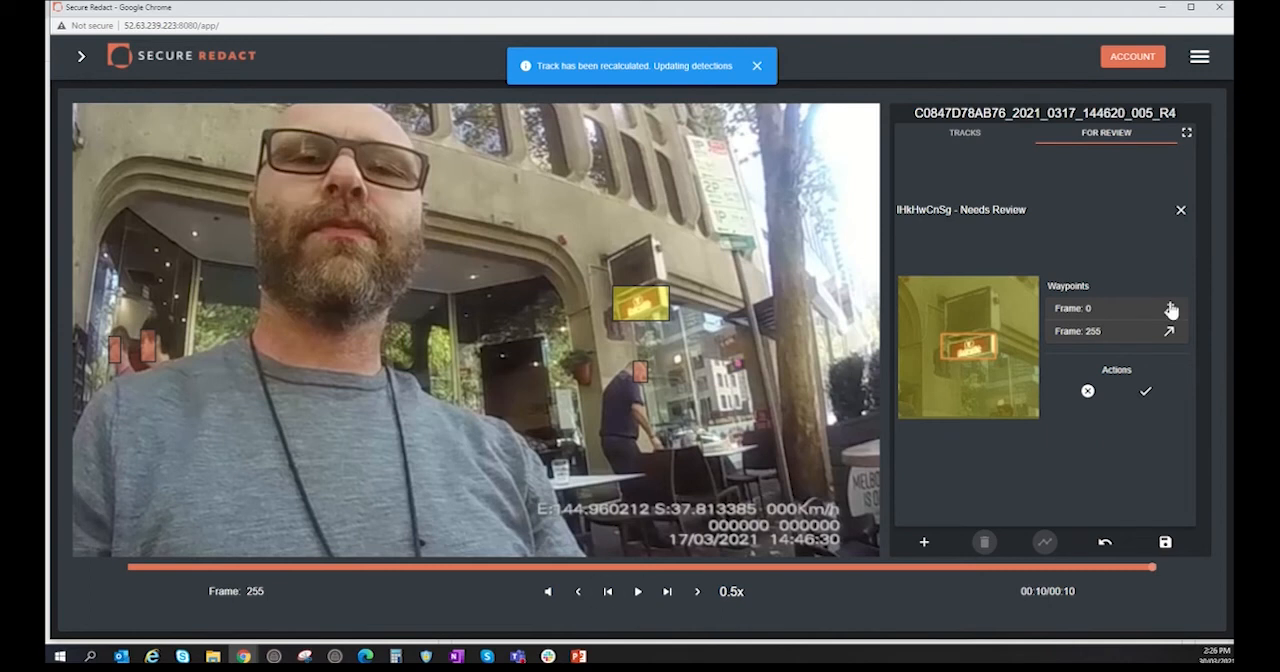
{"action": "left_click", "coordinate": [1169, 310]}
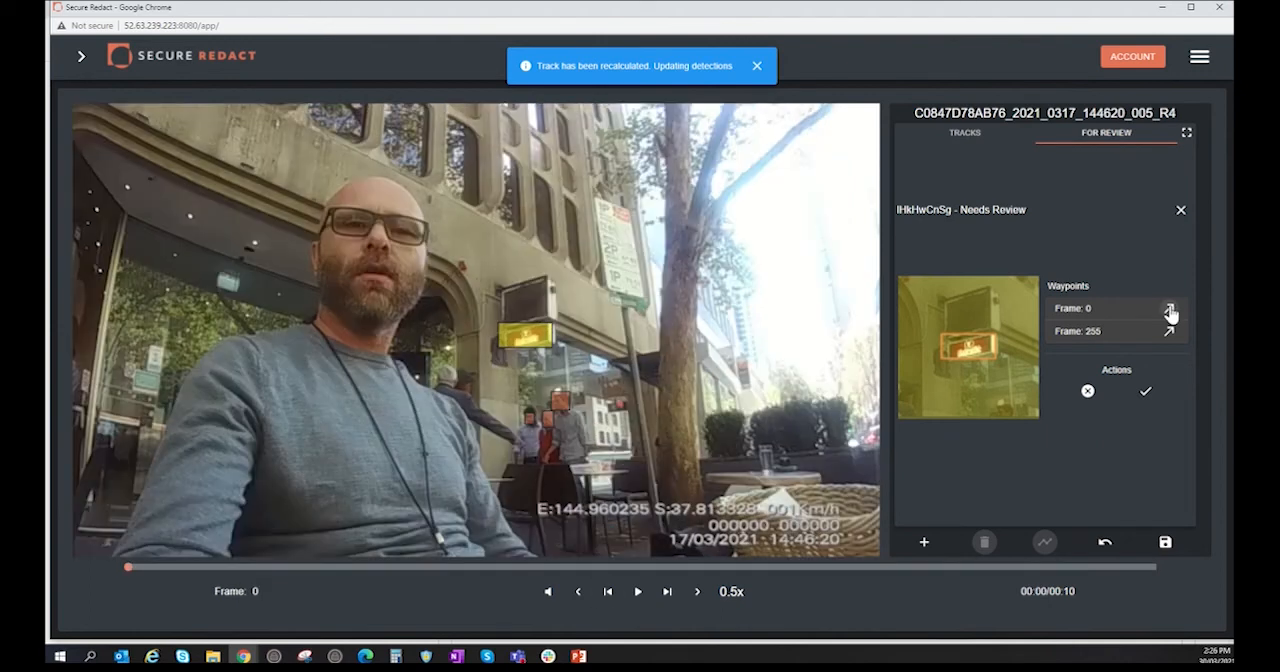
{"action": "left_click", "coordinate": [637, 592]}
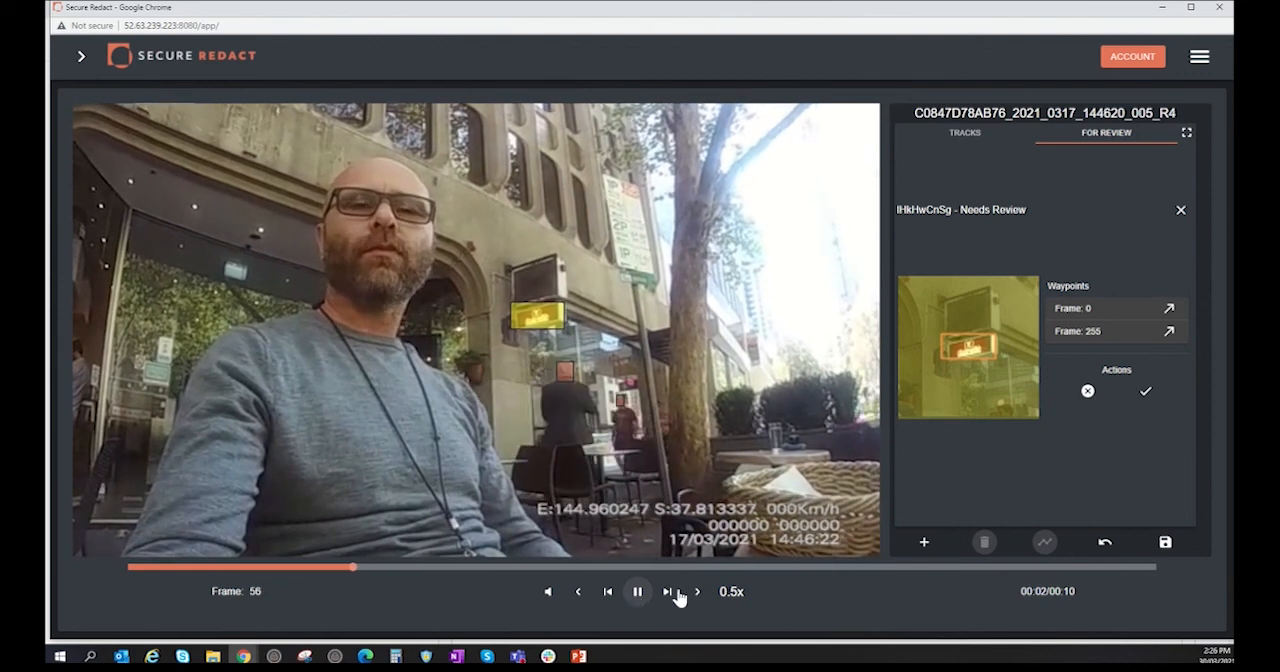
{"action": "left_click", "coordinate": [731, 592]}
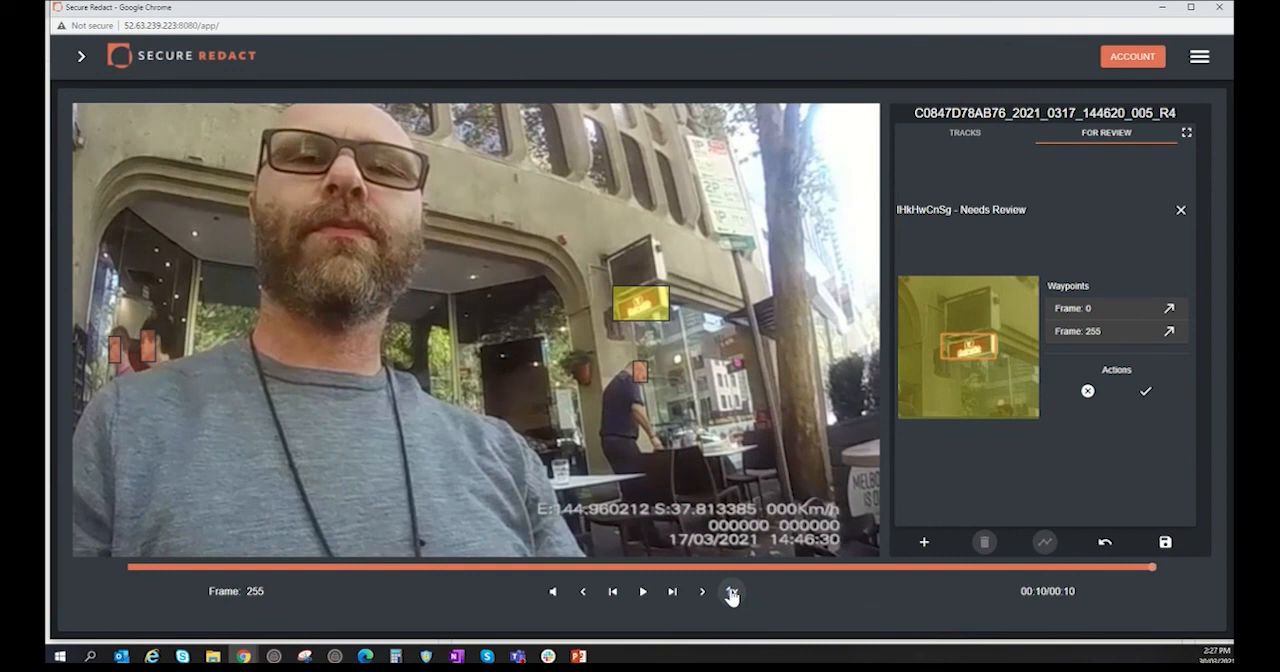
{"action": "left_click", "coordinate": [613, 592]}
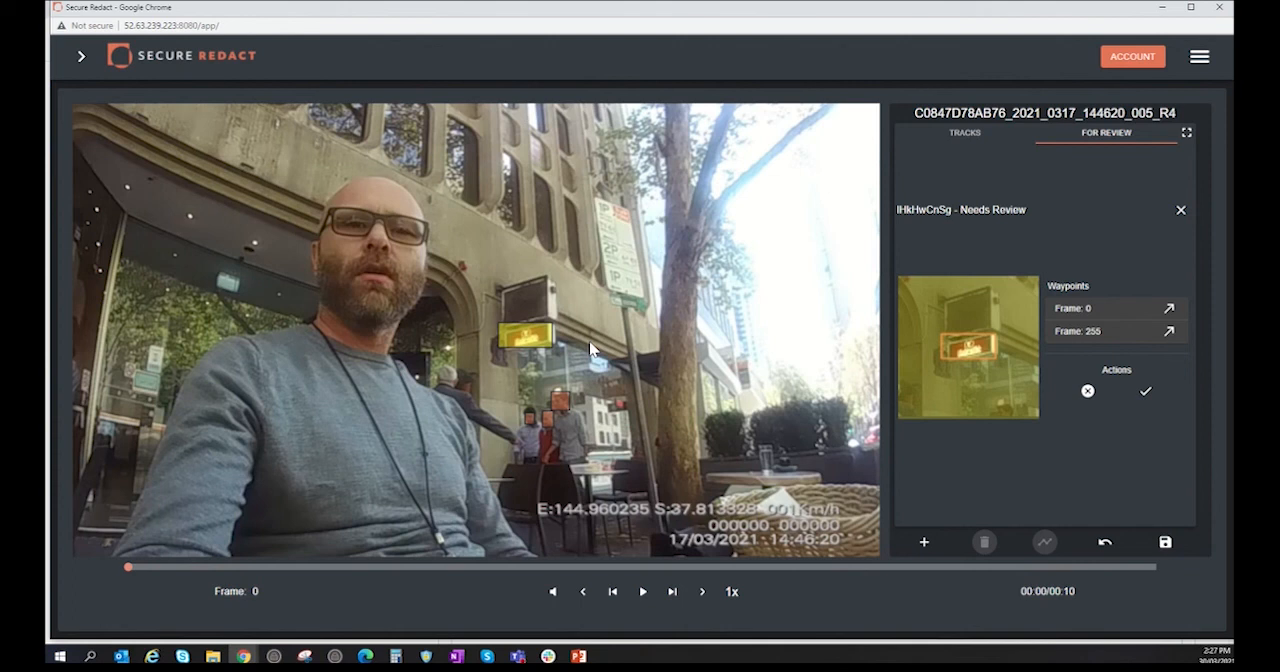
Step: Approve the shop sign's new track for saving and save the edit
{"action": "left_click", "coordinate": [1146, 392]}
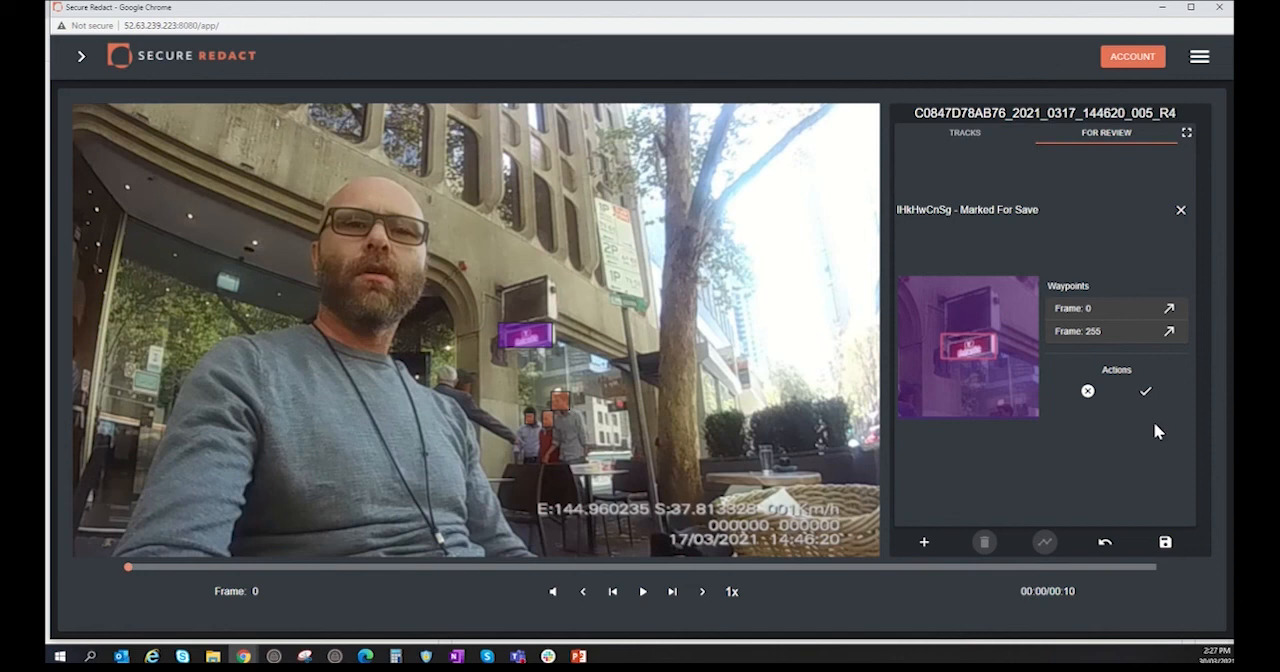
{"action": "mouse_move", "coordinate": [1166, 536]}
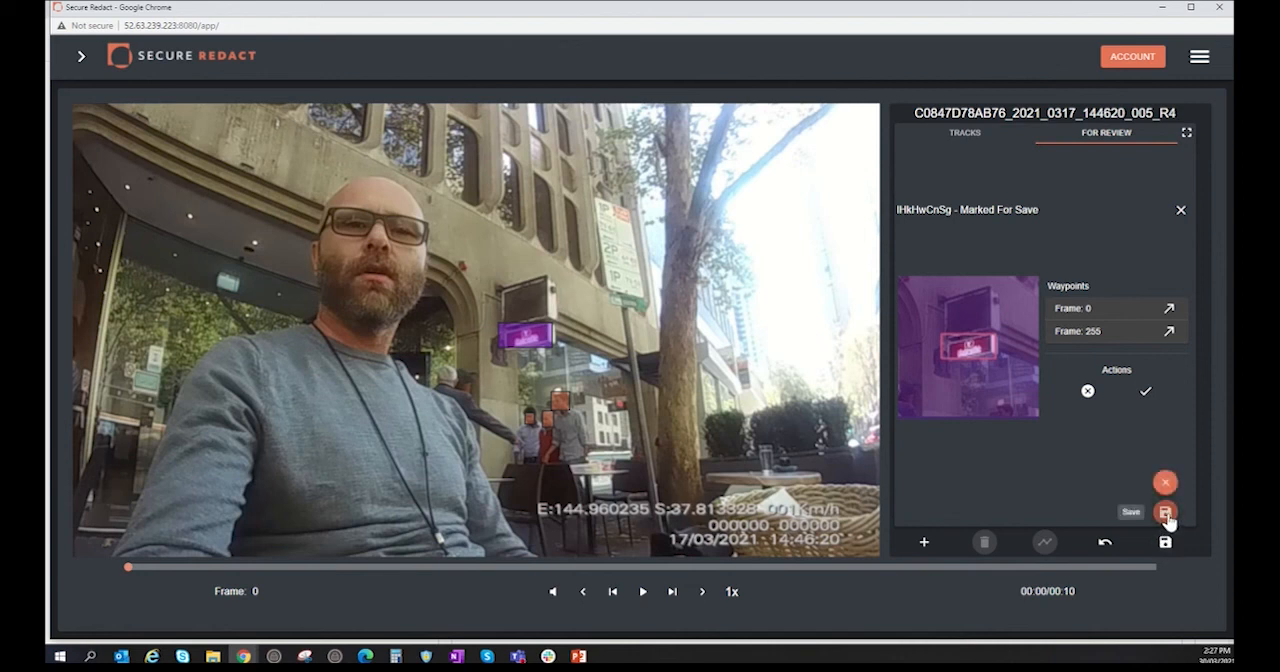
{"action": "left_click", "coordinate": [1165, 512]}
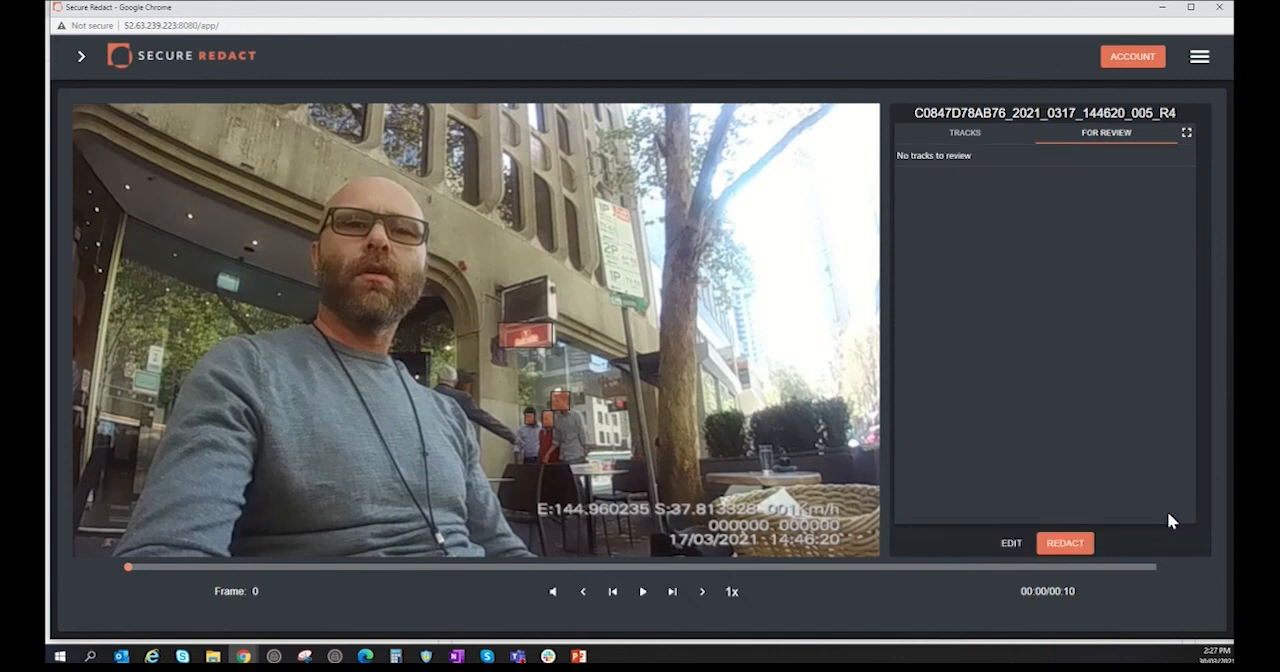
Step: Redact the clip C0847D78AB76_2021_0317_144620_005_R4 with the Redact Audio option enabled
{"action": "left_click", "coordinate": [1070, 544]}
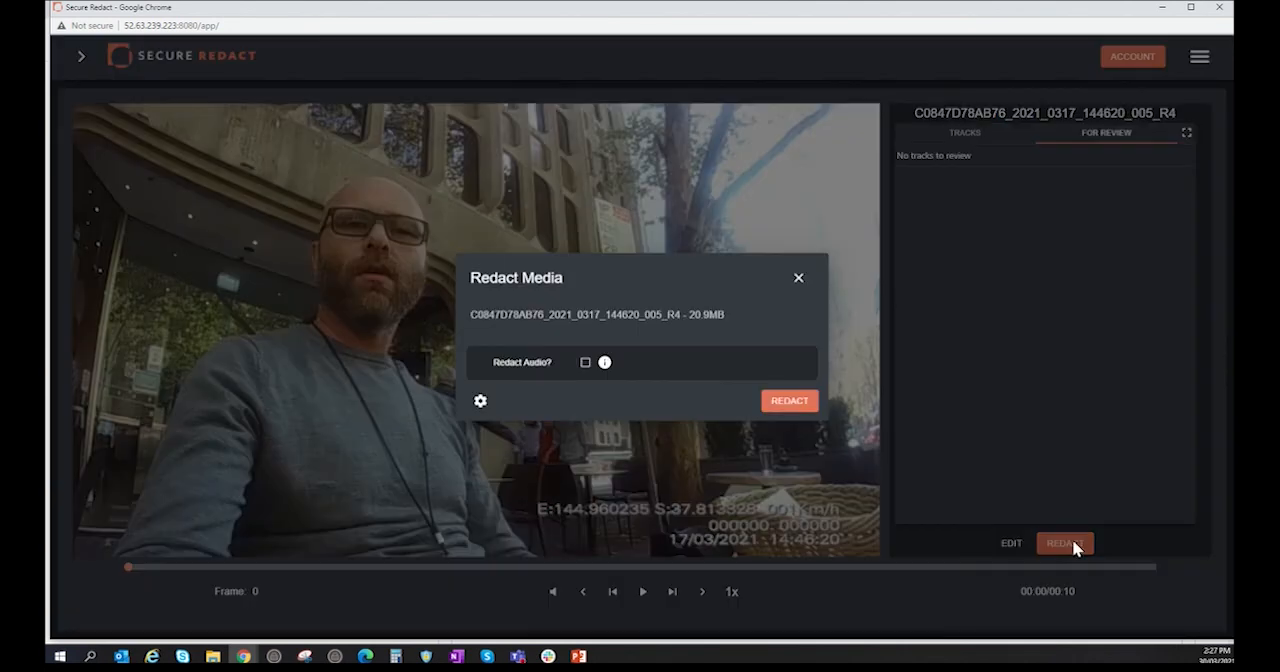
{"action": "left_click", "coordinate": [585, 363]}
{"action": "left_click", "coordinate": [789, 402]}
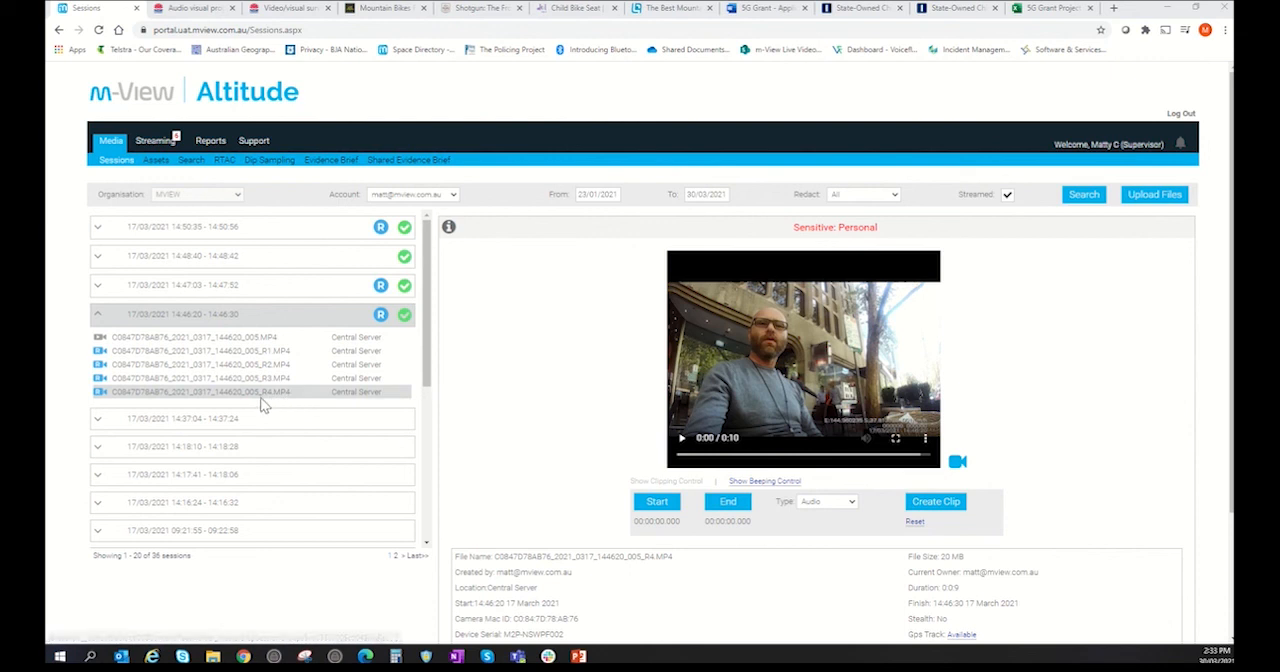
Step: Play the redacted clip C0847D78AB76_2021_0317_144620_005_R4.MP4 in full screen to check its redactions
{"action": "left_click", "coordinate": [682, 440]}
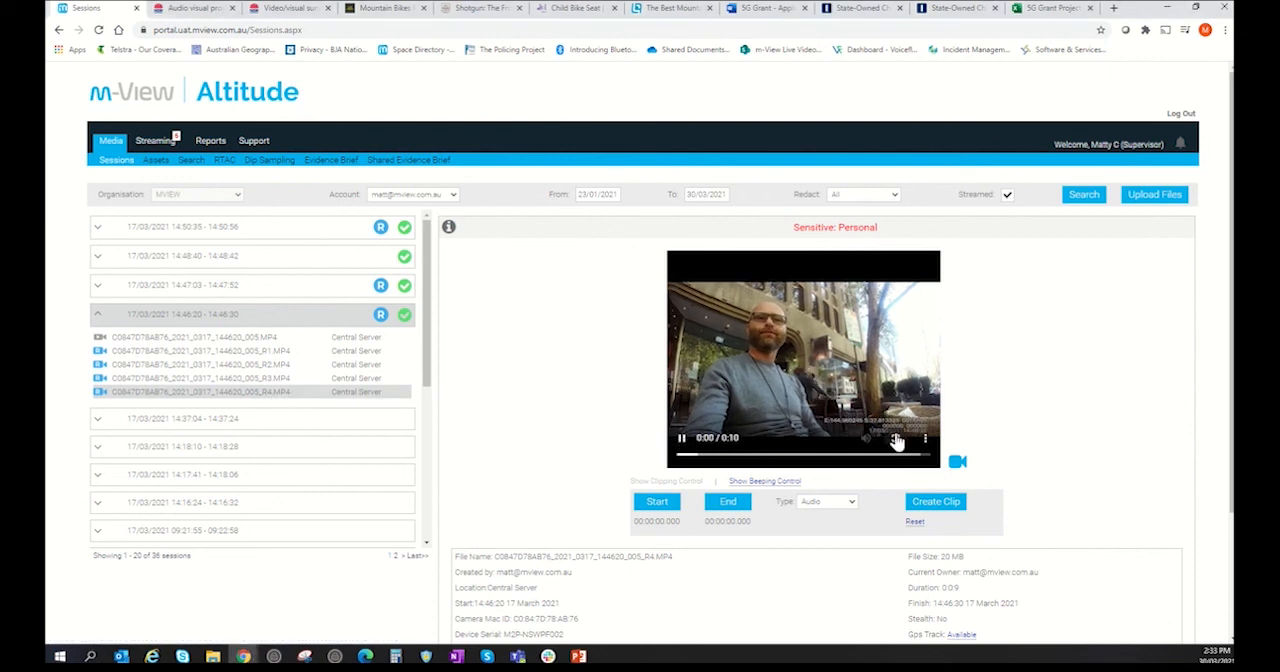
{"action": "left_click", "coordinate": [895, 437]}
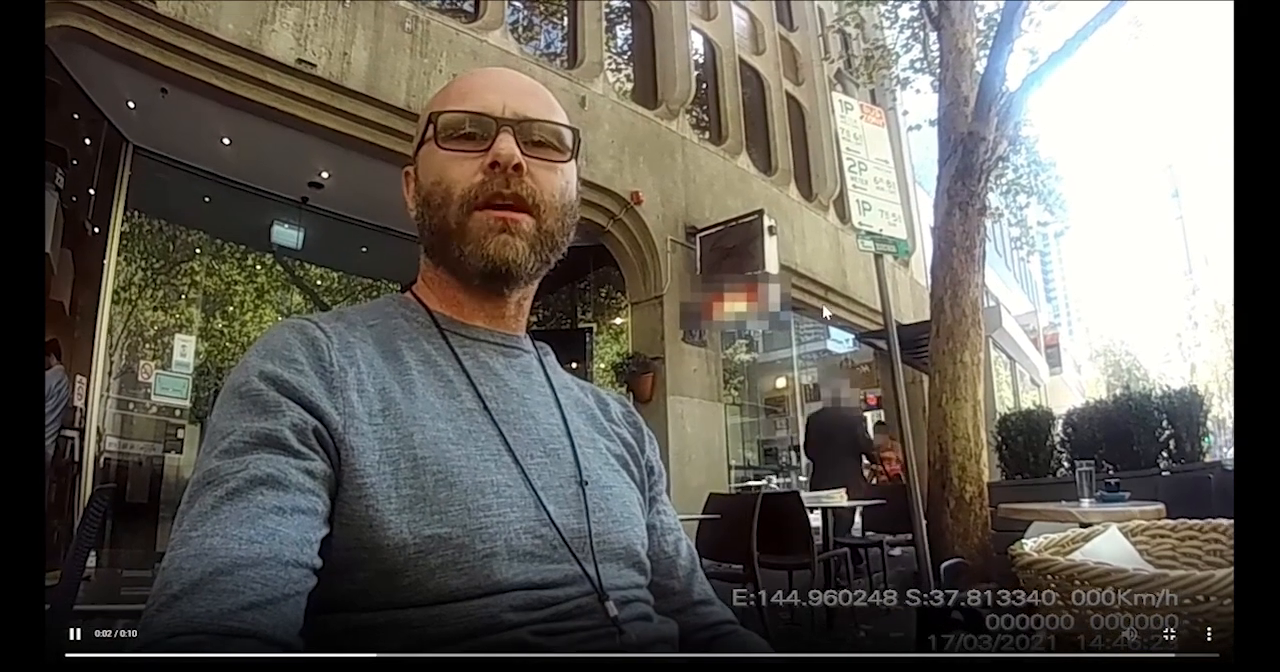